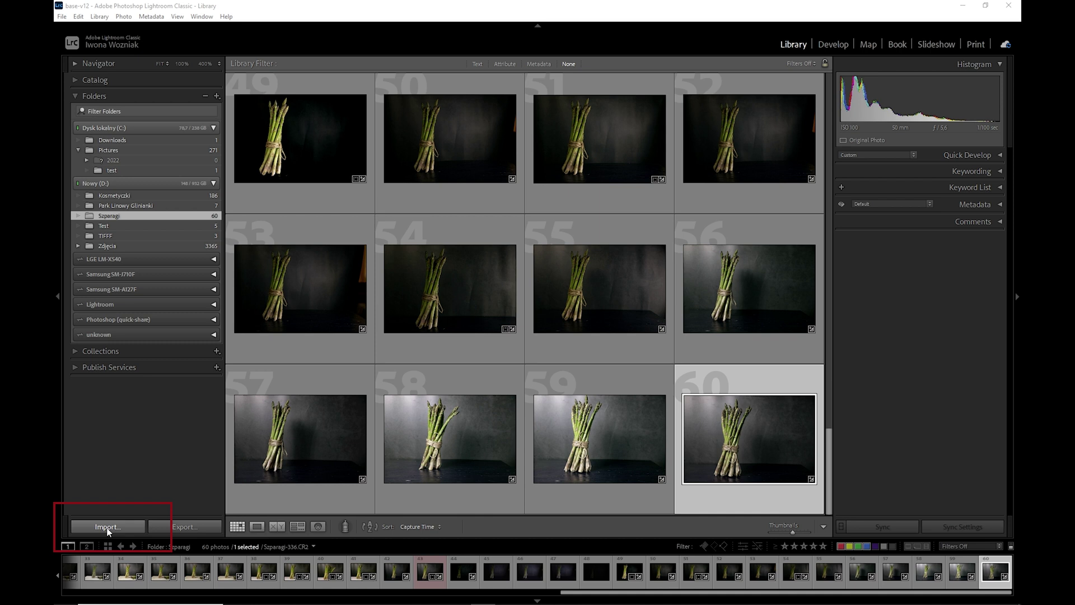
Step: Open the Import window from the EOS_DIGITAL (K:) card and show its 100CANON folder
click(62, 17)
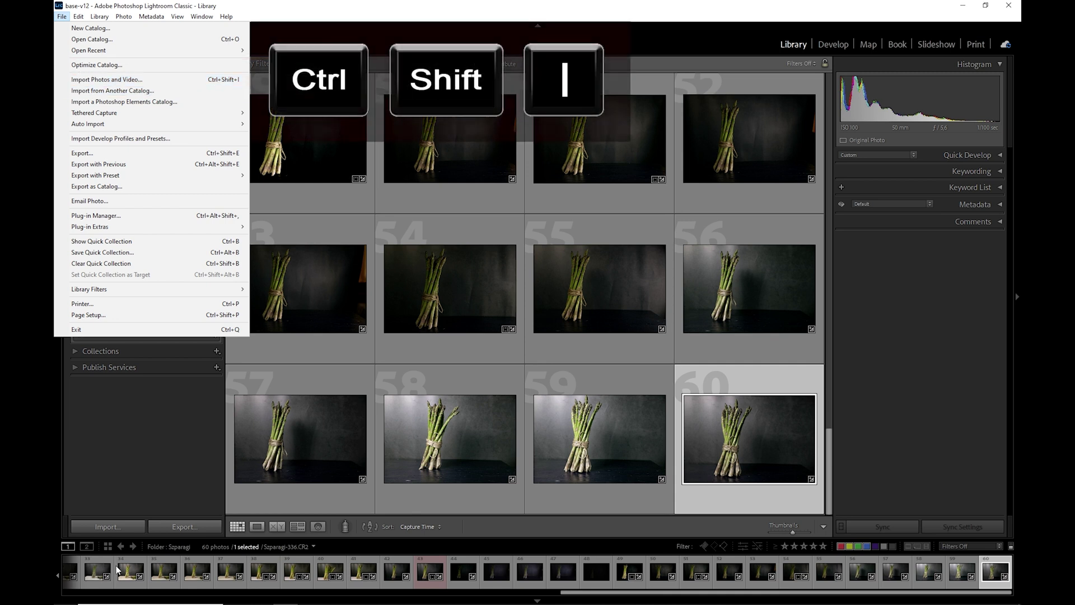
key(Escape)
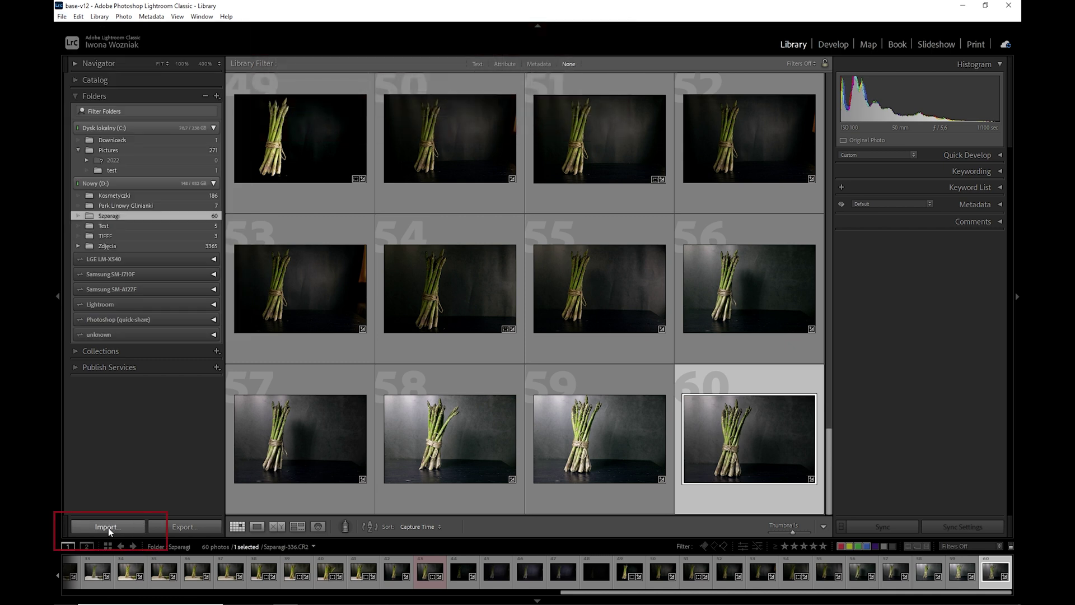
click(108, 527)
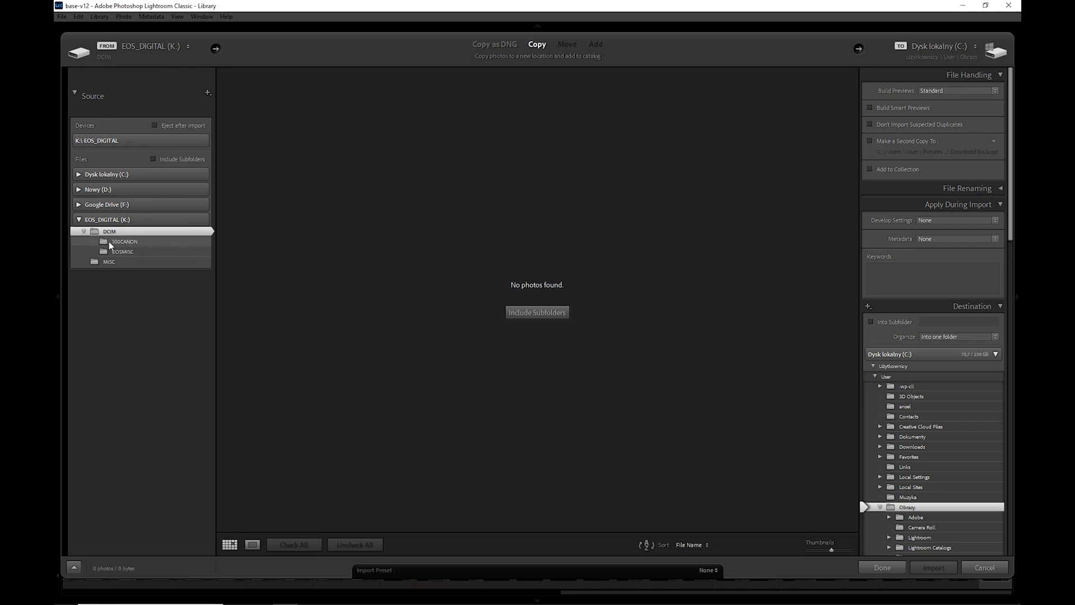
click(121, 242)
Step: Scroll through the 433 100CANON thumbnails, past the earlier dog and orchid shots
scroll(486, 278, down, 10)
scroll(486, 281, down, 5)
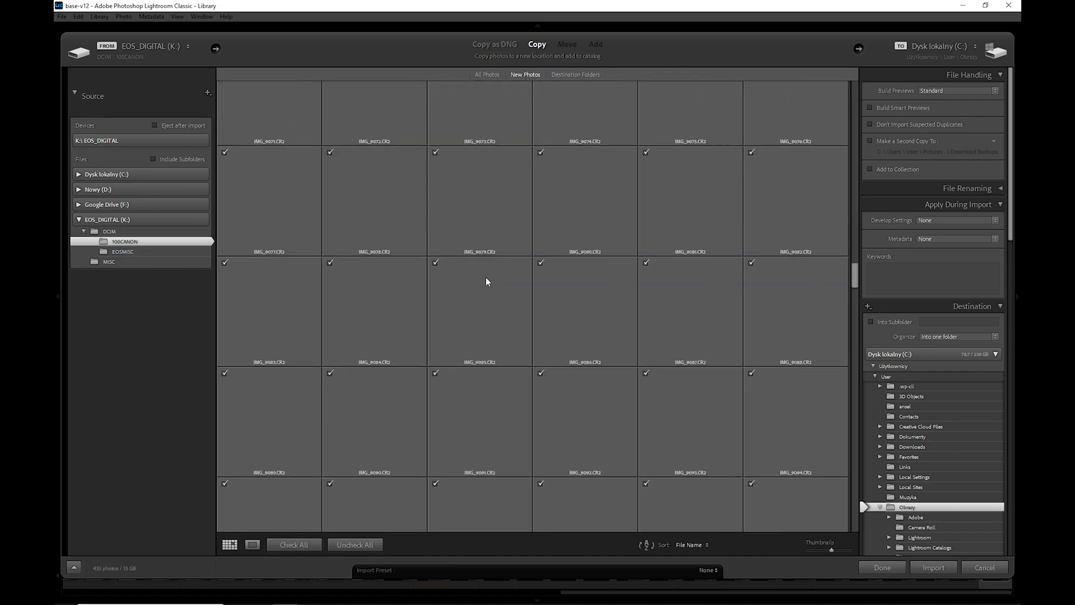
scroll(486, 281, down, 5)
scroll(486, 281, down, 5)
scroll(486, 277, down, 2)
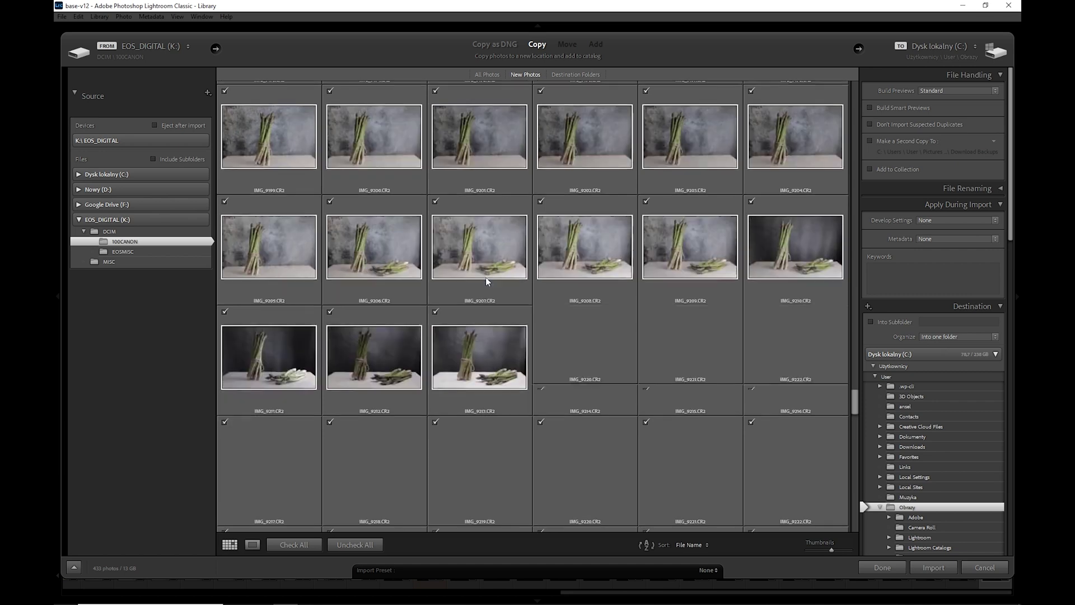
scroll(485, 277, up, 3)
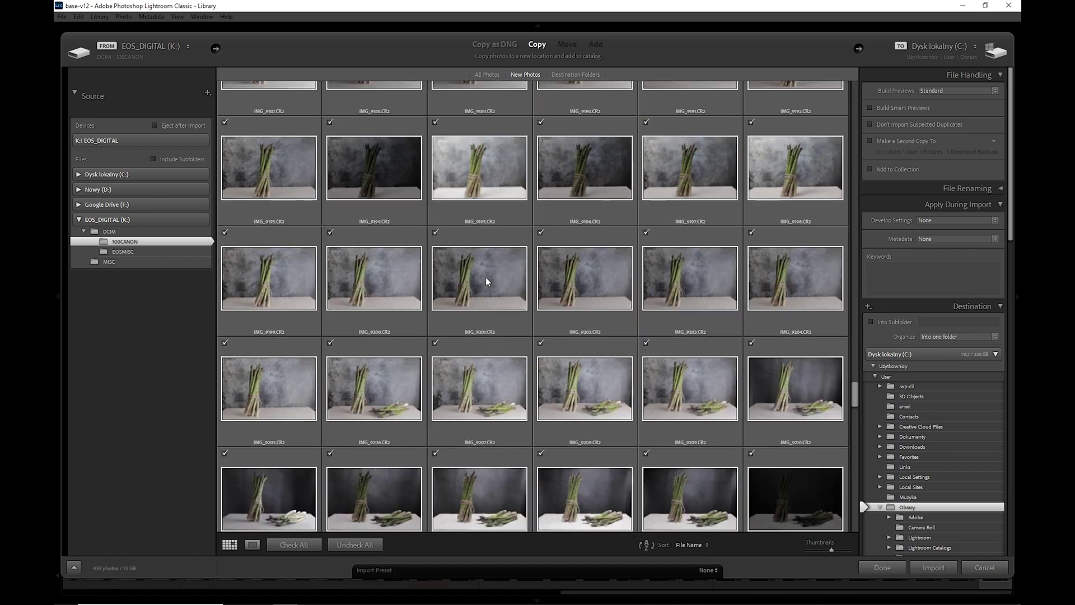
scroll(485, 277, up, 3)
scroll(489, 277, up, 2)
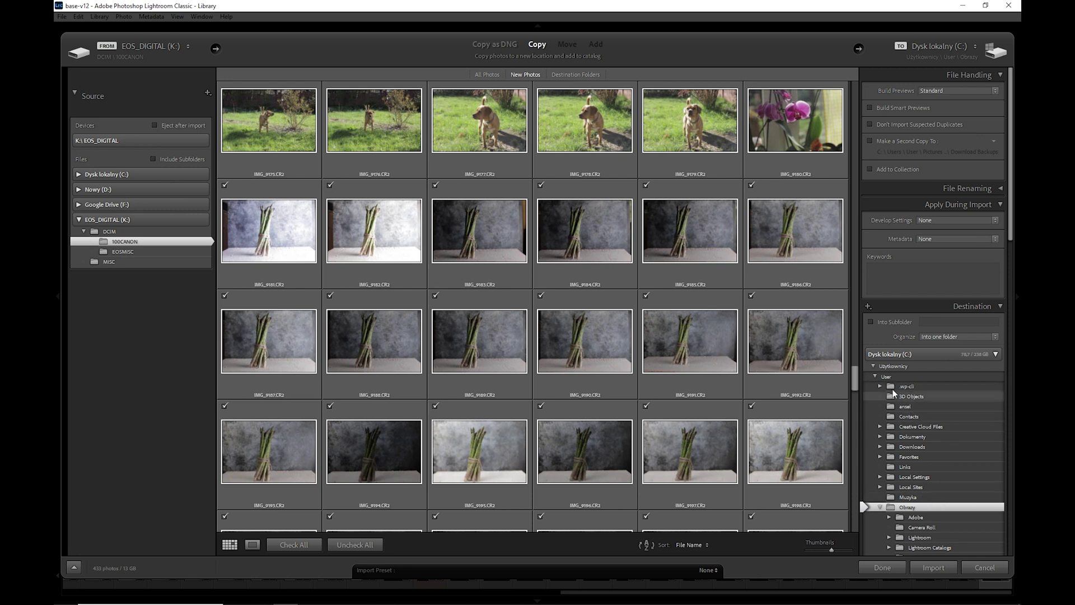
Step: Make Nowy (D:) the destination and enable Into Subfolder, beginning the subfolder name
click(875, 367)
click(873, 367)
click(996, 354)
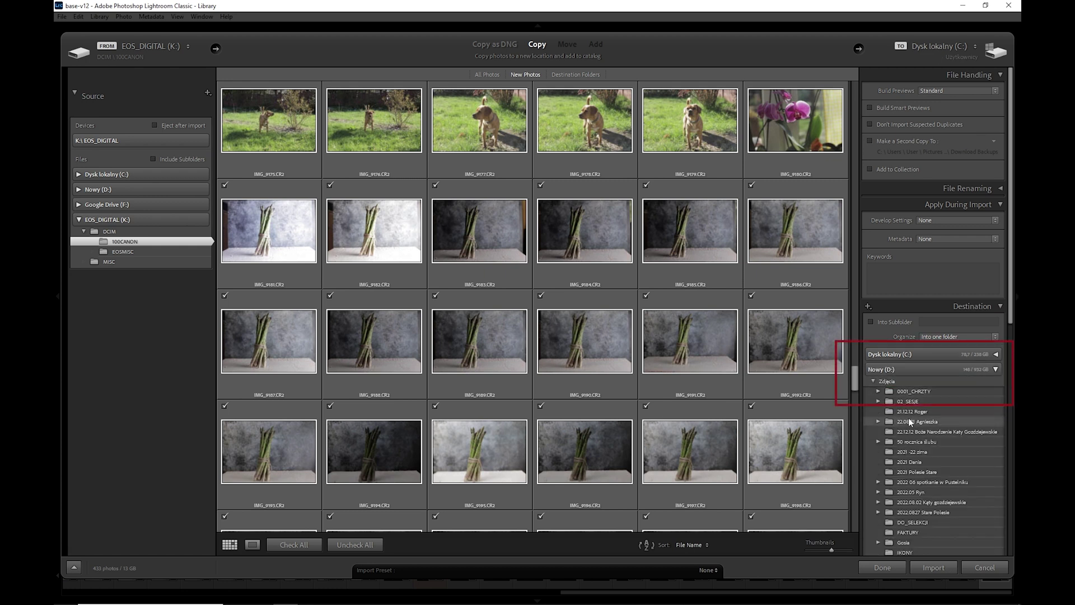
click(995, 370)
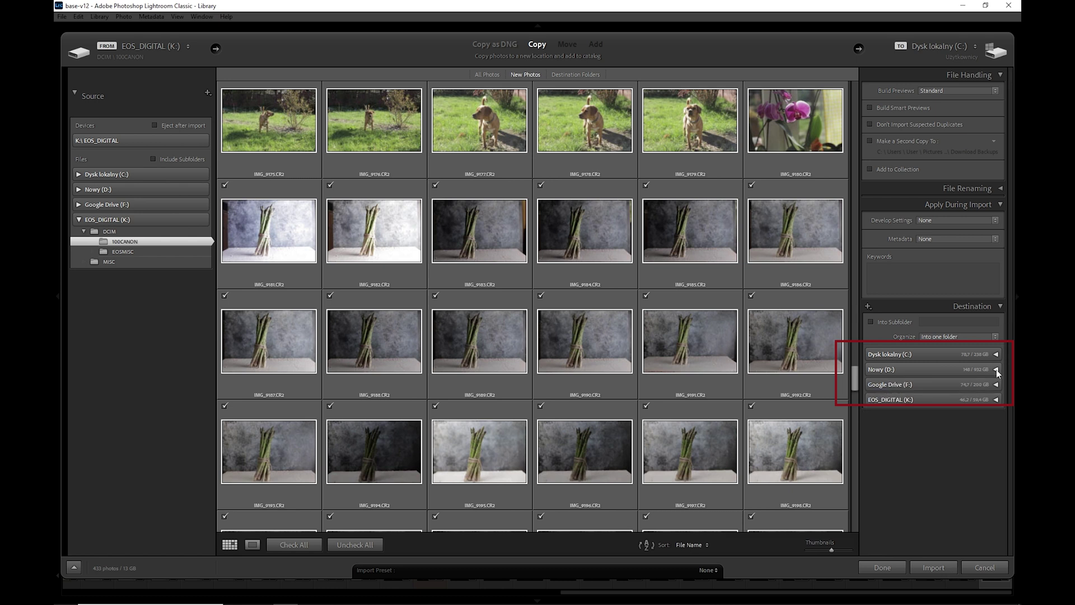
click(954, 370)
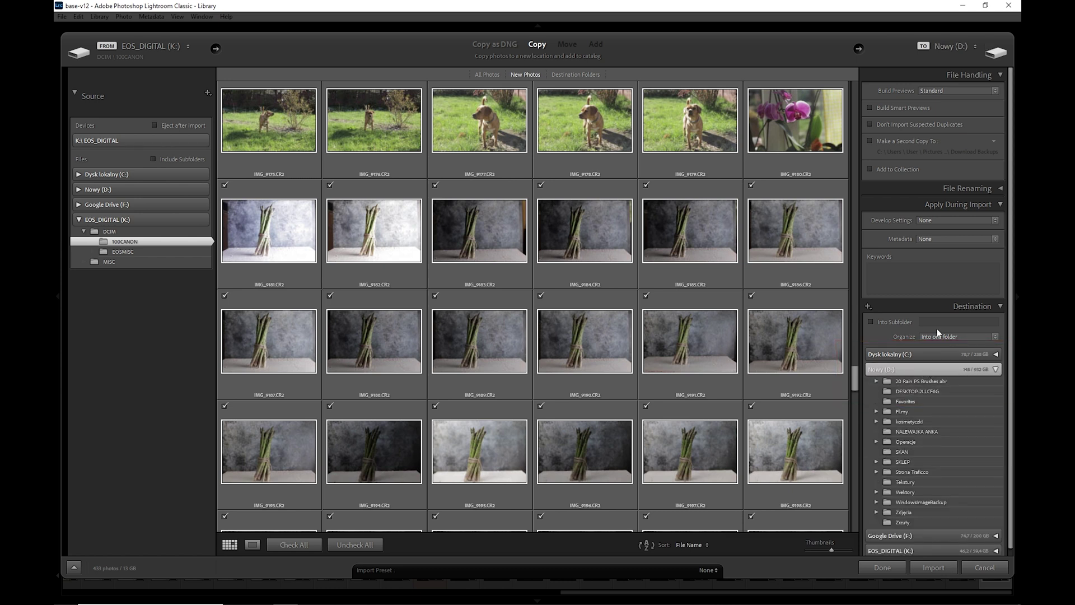
click(871, 321)
text(szI)
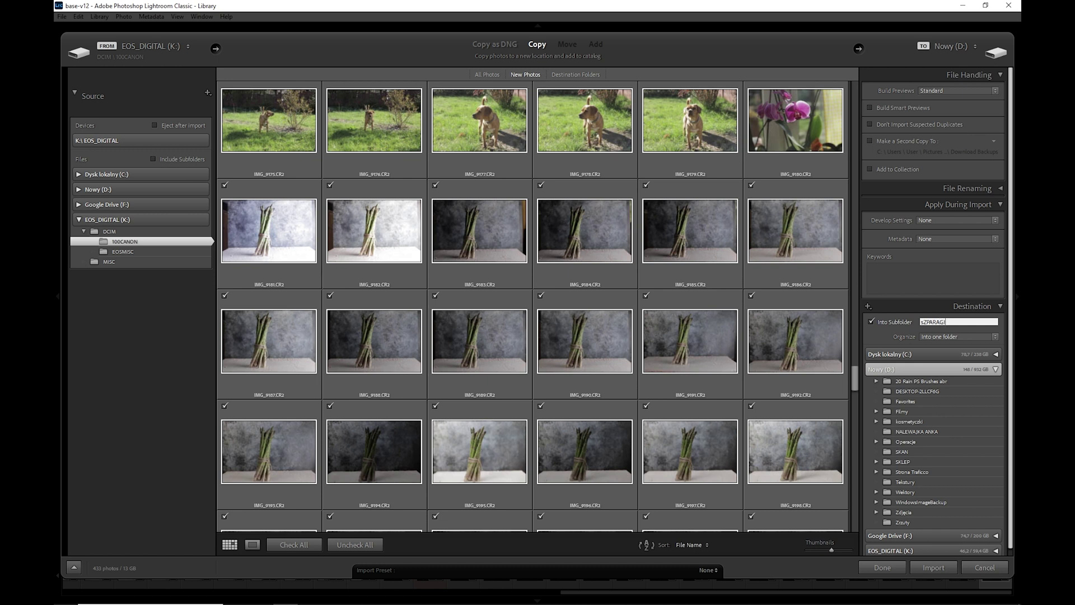
Step: Correct the subfolder name to SZPARAGI, confirm it, and uncheck all photos
click(921, 322)
key(BackSpace)
text(s)
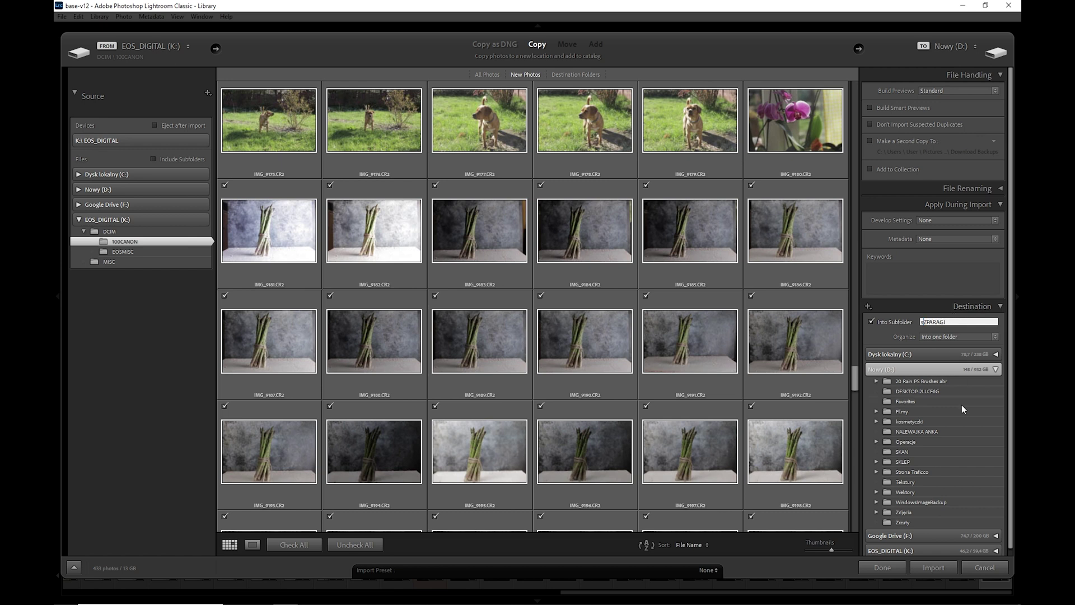
key(BackSpace)
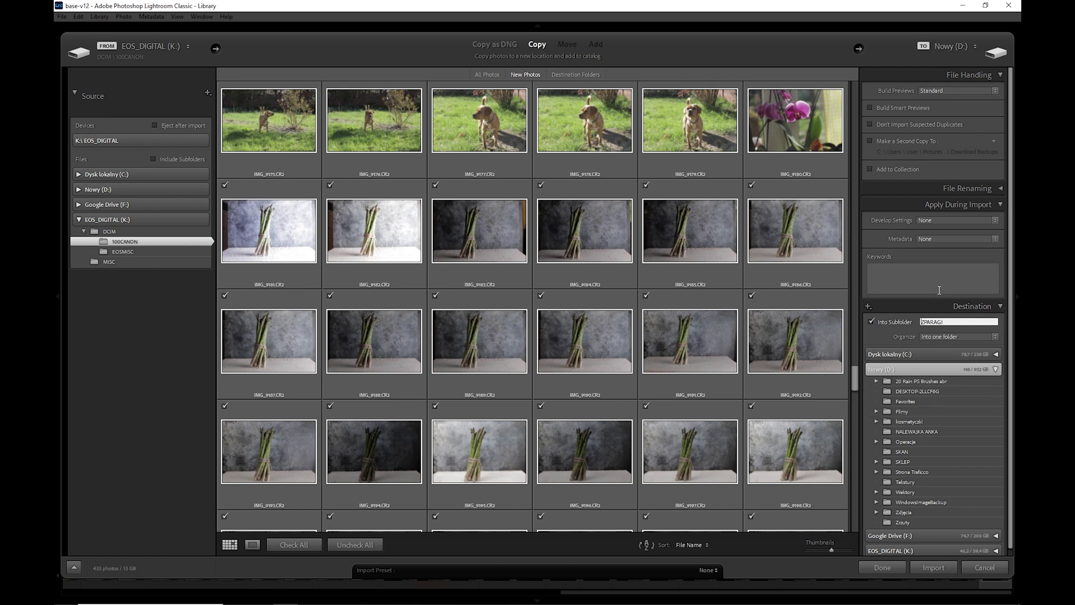
text(S)
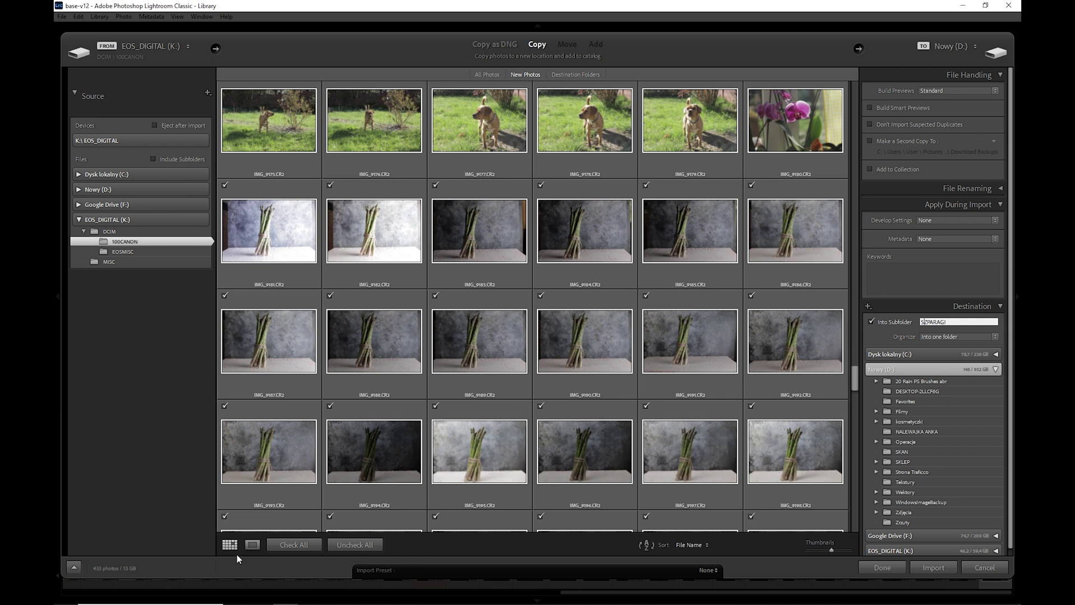
key(Return)
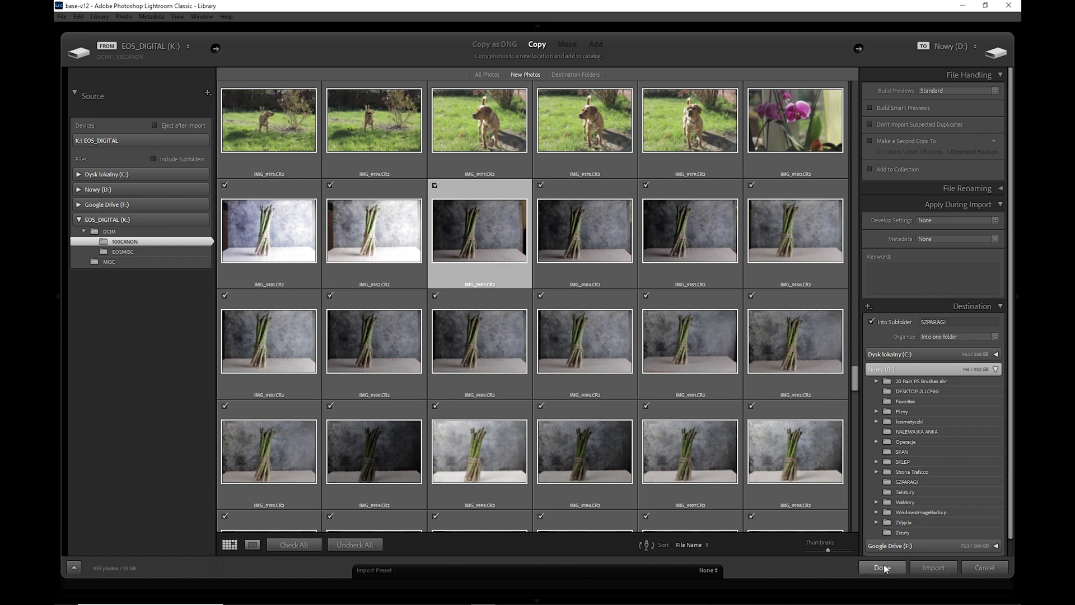
click(361, 546)
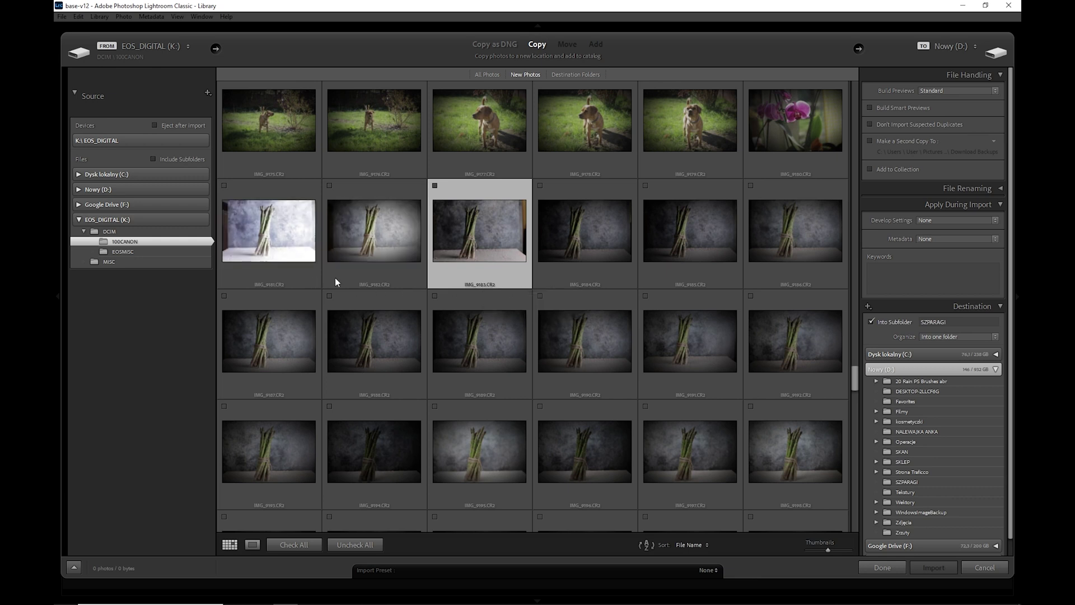
Step: Select several asparagus thumbnails in turn, ending on IMG_9183.CR2
click(252, 278)
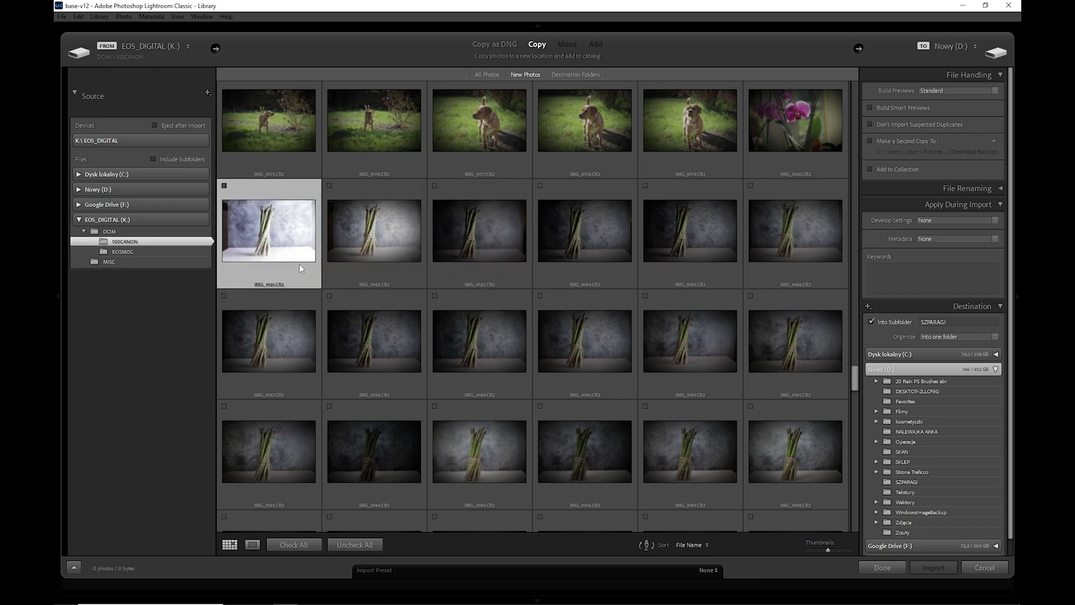
click(394, 276)
click(504, 276)
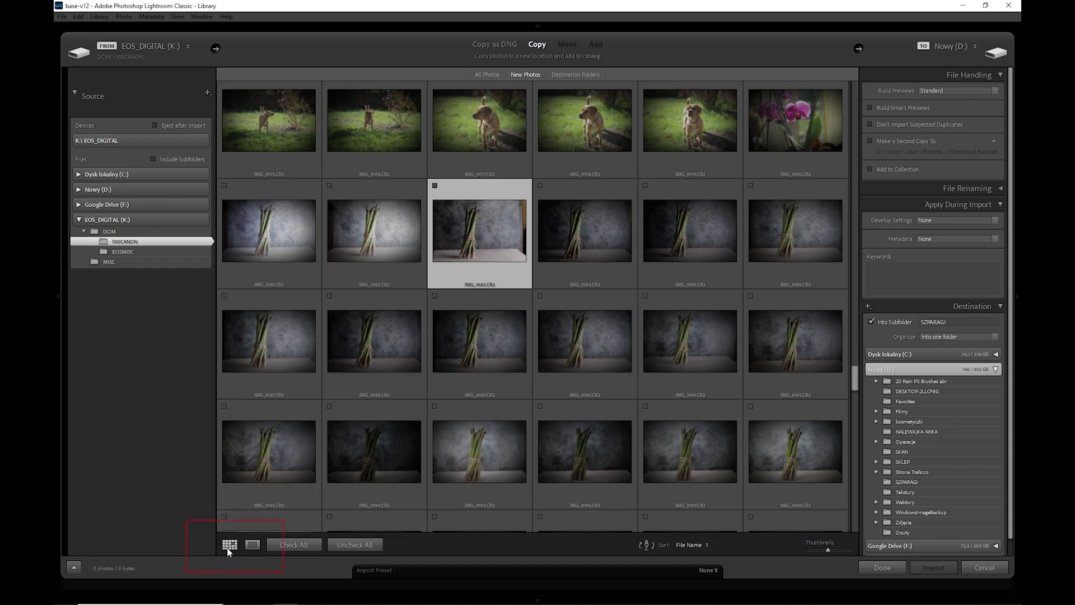
Step: Switch from grid to loupe view to show the selected asparagus photo large
key(g)
key(e)
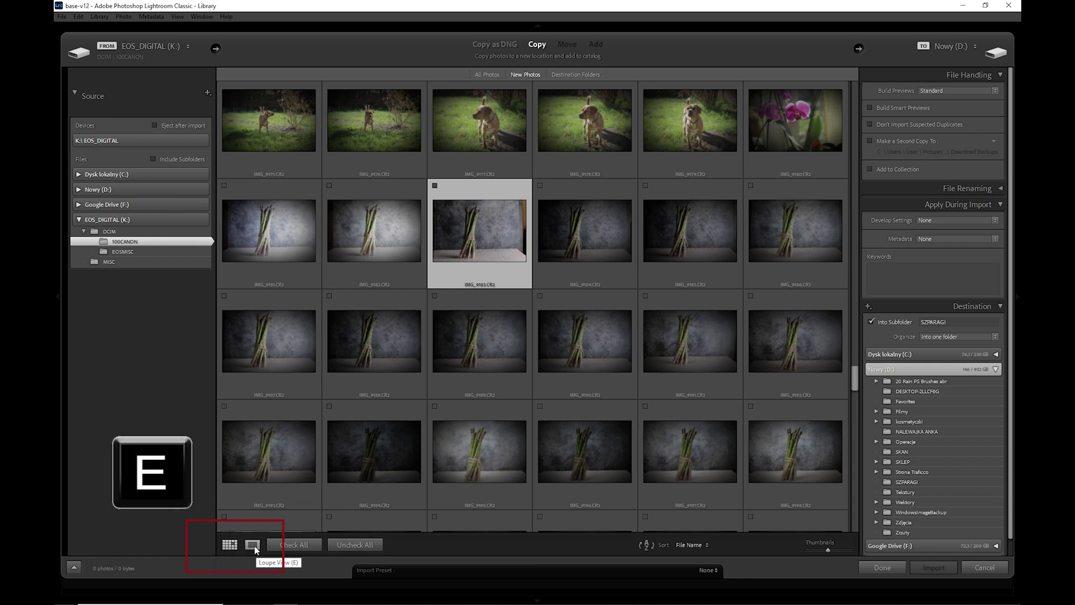
key(e)
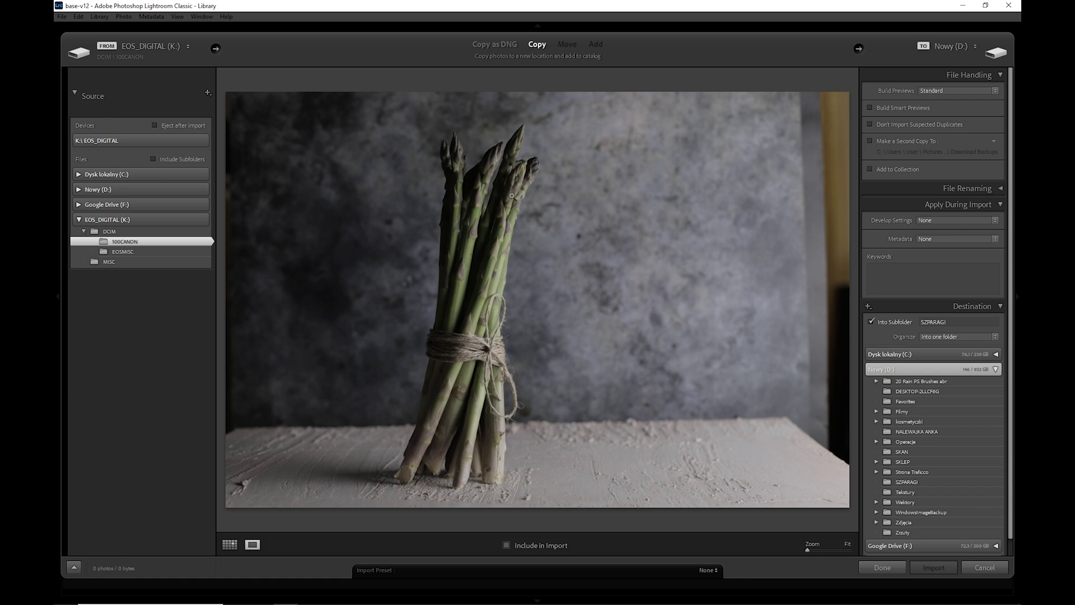
Step: Zoom the preview to 100% and pan over the asparagus tips and twine, then fit again
click(518, 189)
mouse_move(519, 173)
mouse_down()
mouse_move(526, 292)
mouse_move(543, 329)
mouse_up()
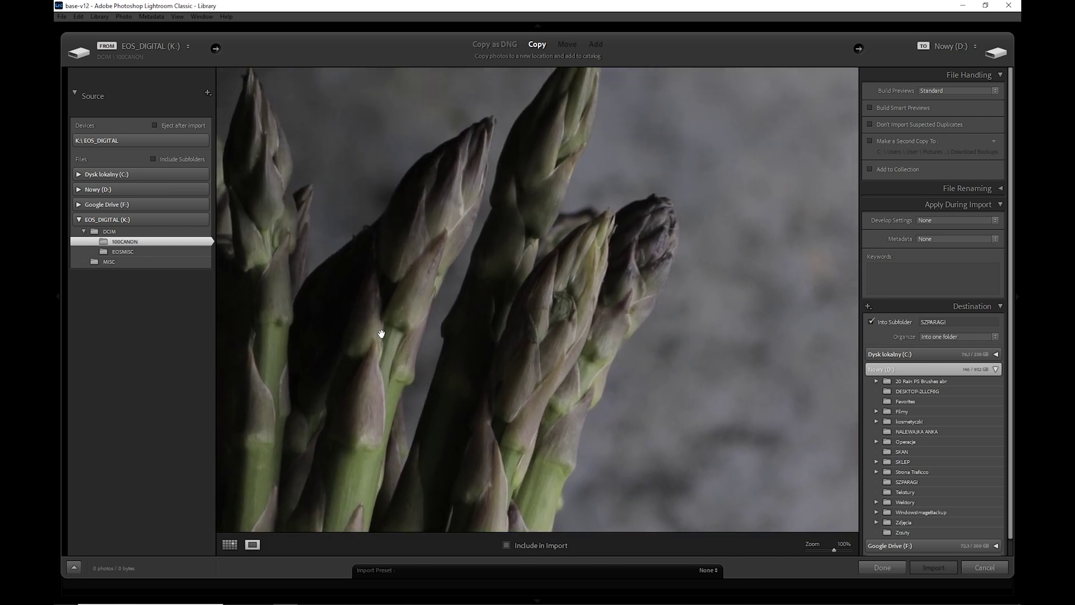
drag(380, 331, 483, 299)
drag(619, 396, 492, 211)
drag(423, 445, 451, 303)
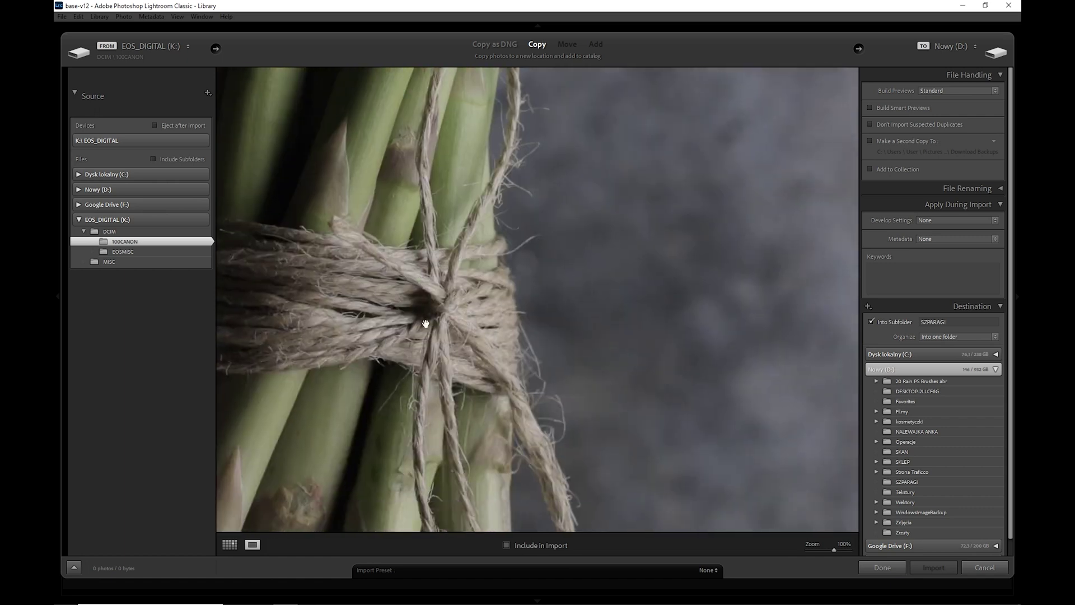
drag(405, 471, 425, 338)
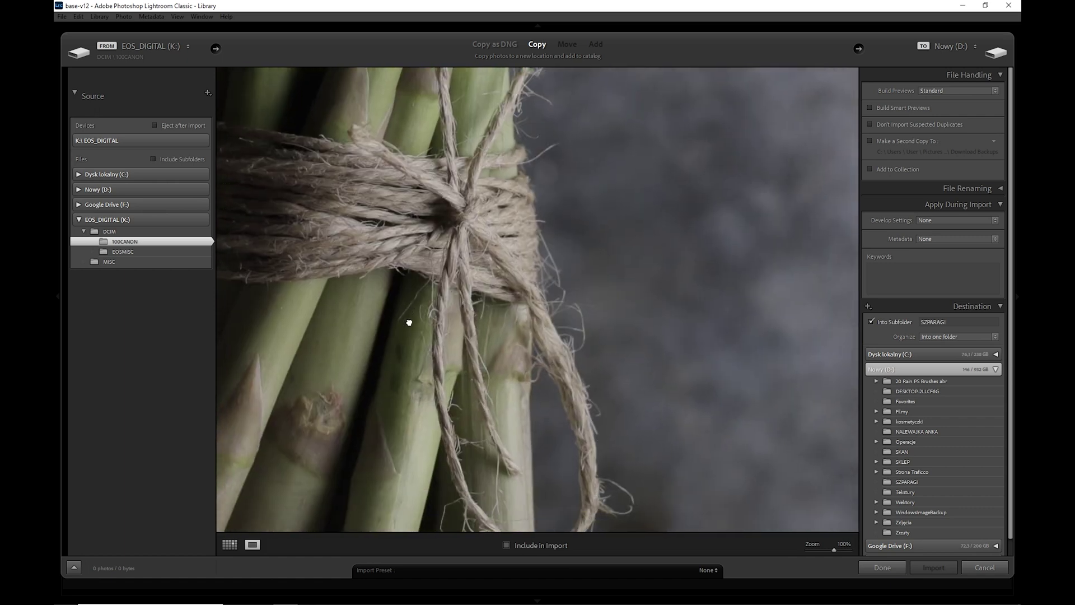
click(414, 411)
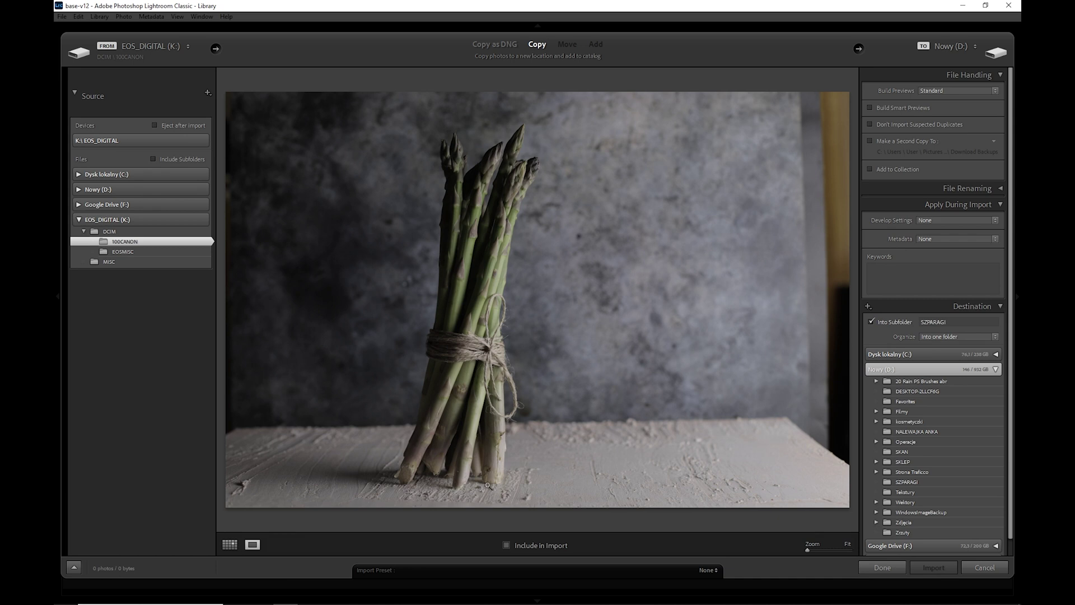
click(479, 297)
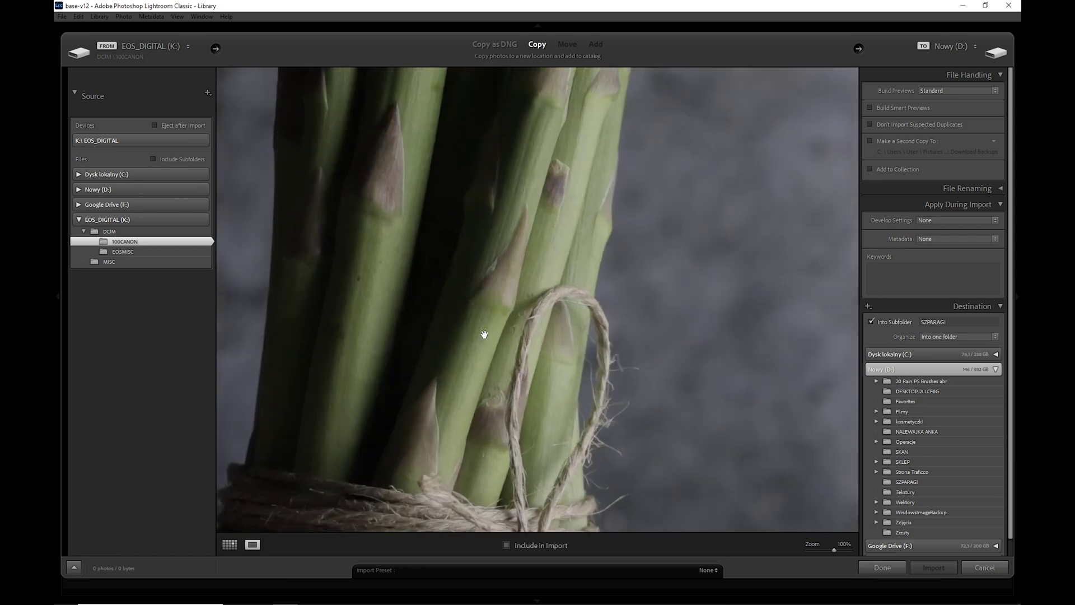
click(474, 344)
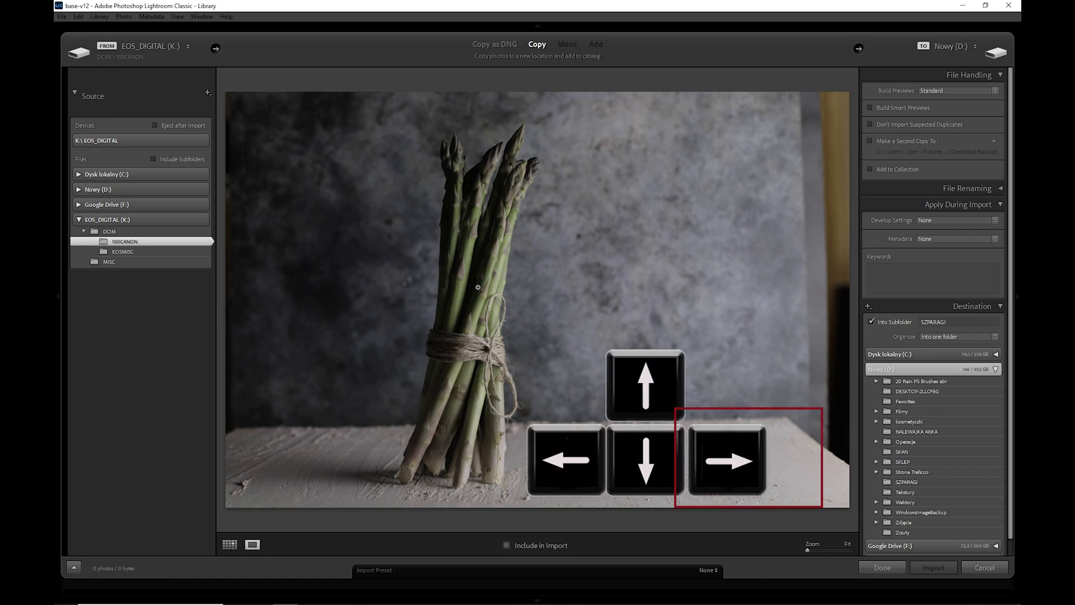
Step: Compare the brighter and darker shots, then include the centred bundle photo in the import
key(Right)
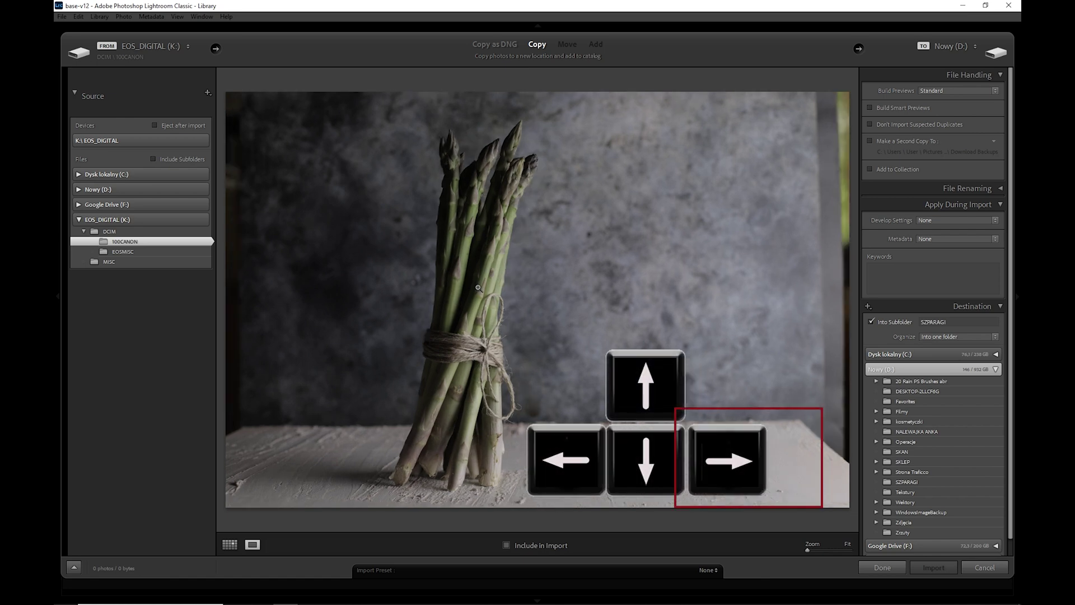
key(Right)
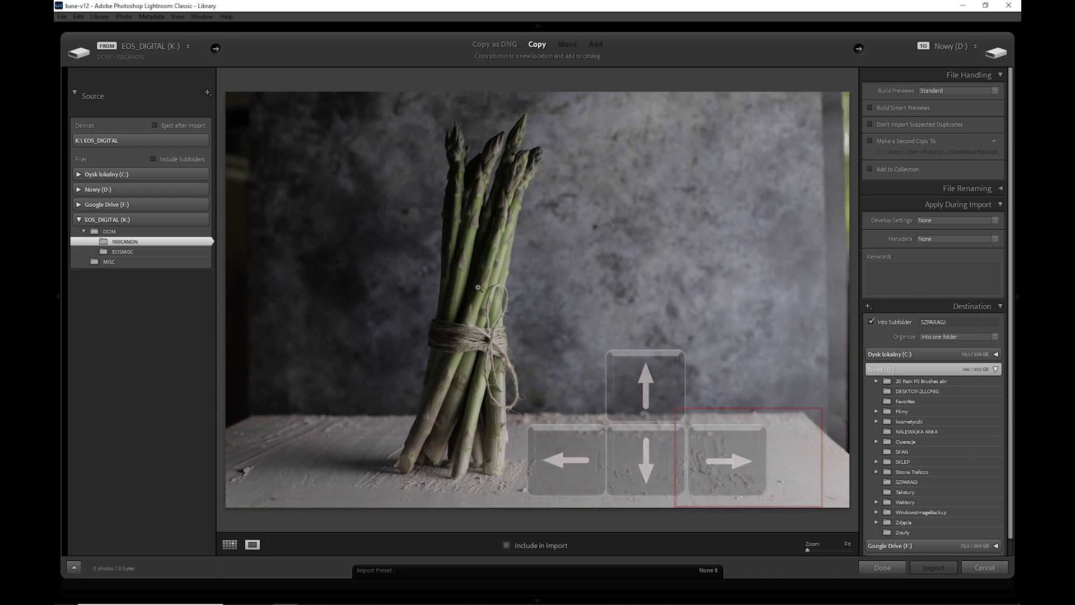
key(Right)
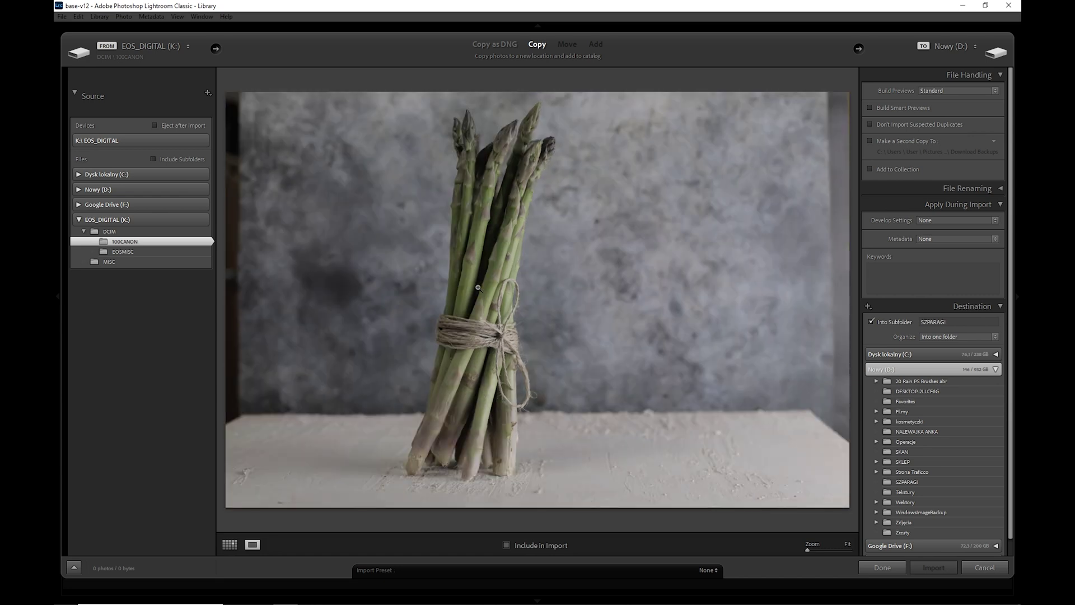
key(Right)
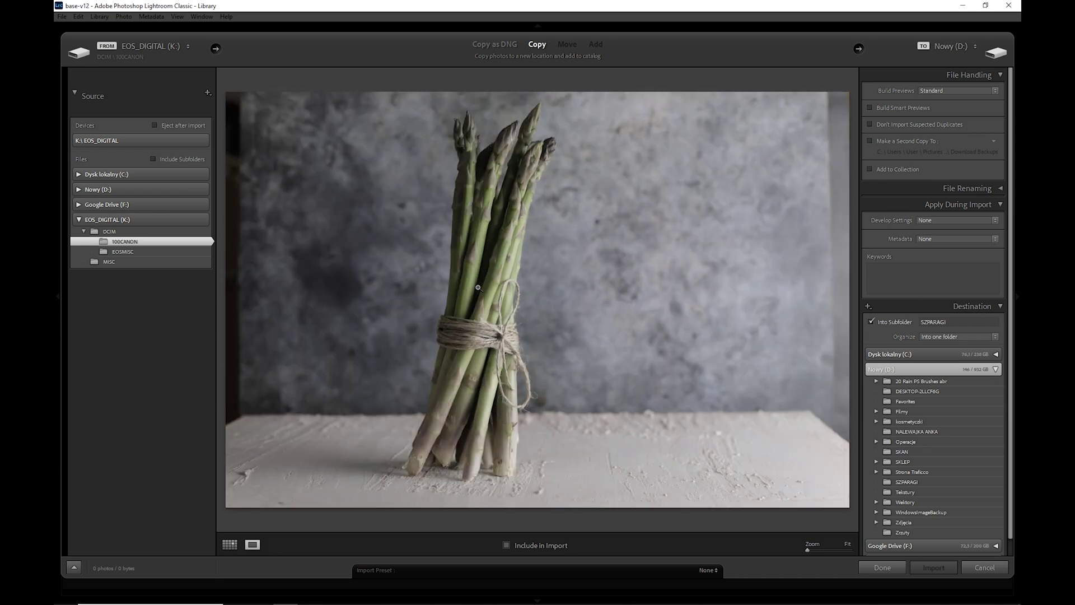
key(Right)
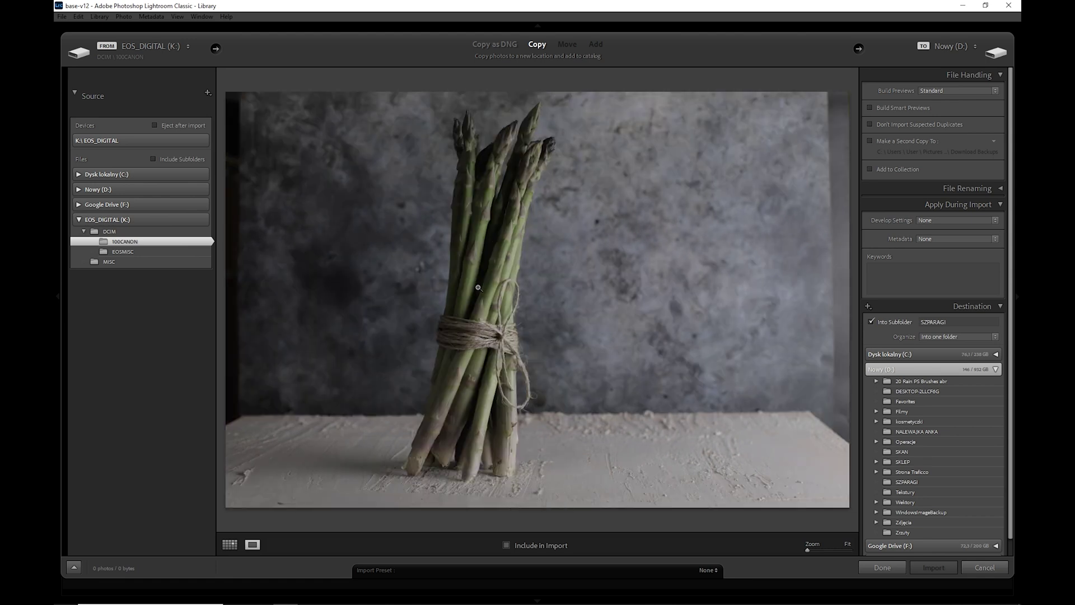
key(Left)
key(Left)
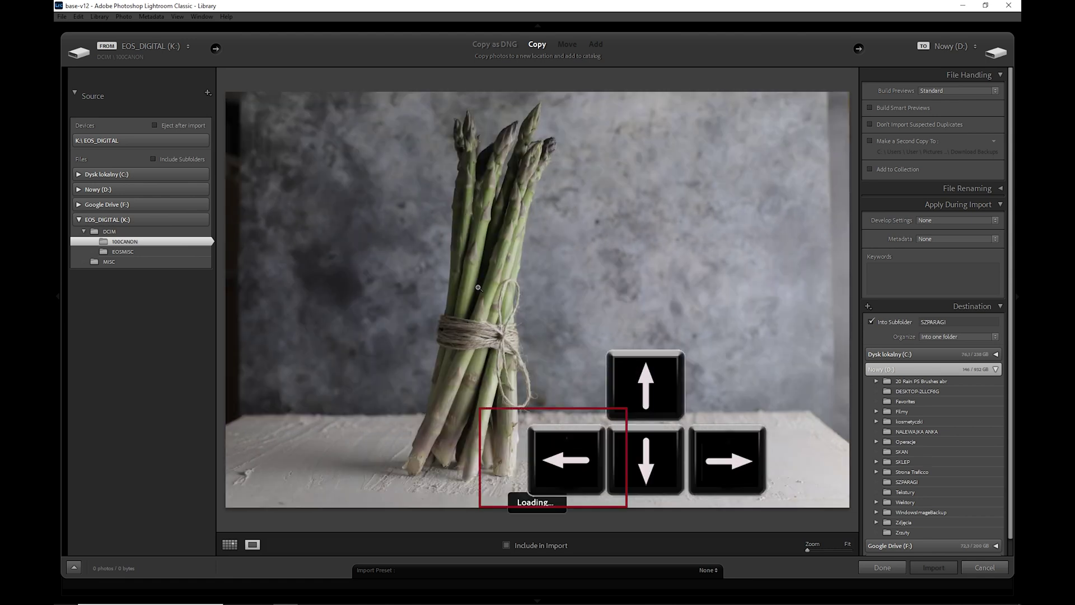
key(Left)
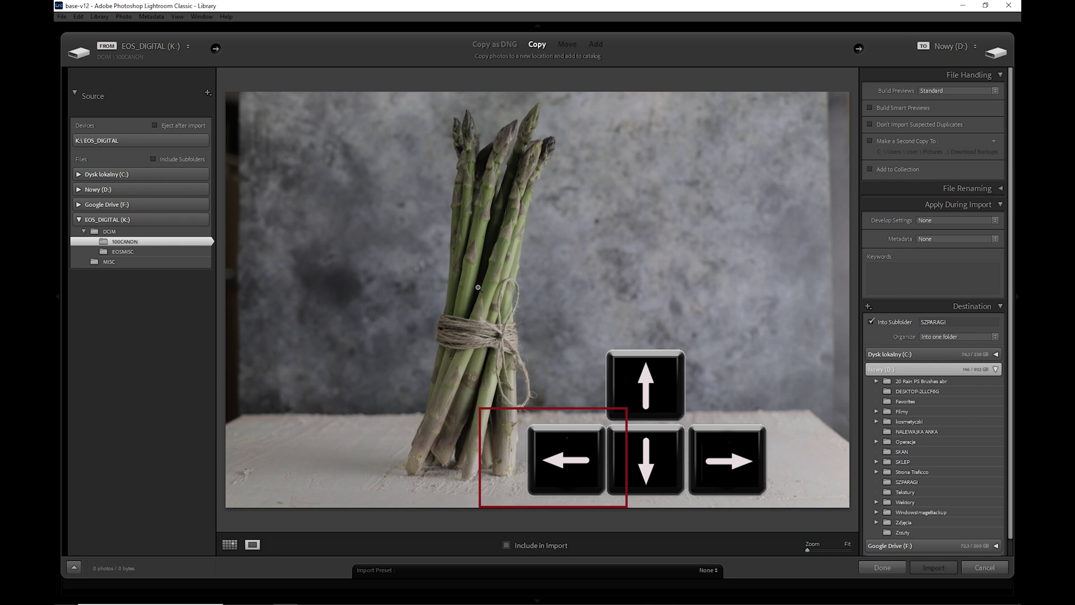
key(Left)
key(Right)
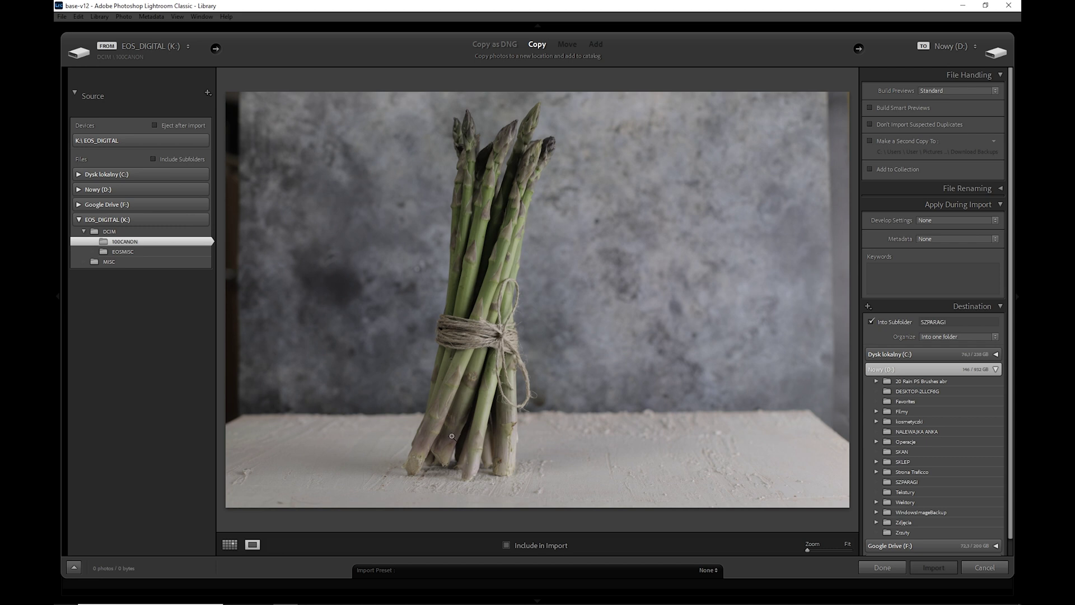
click(507, 545)
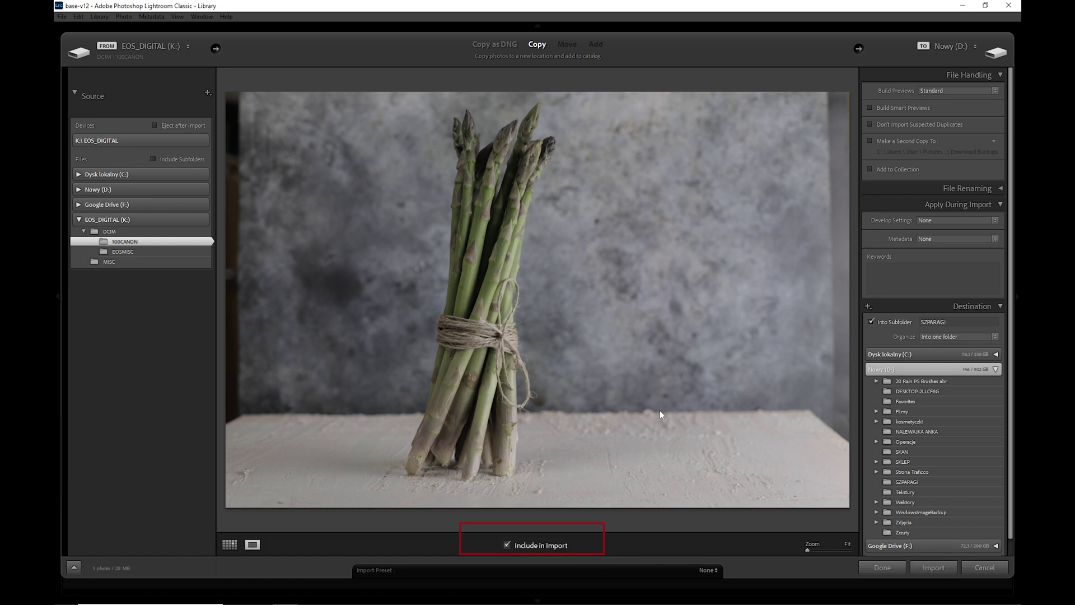
Step: Exclude the current photo, then mark it and the next photo for import
key(x)
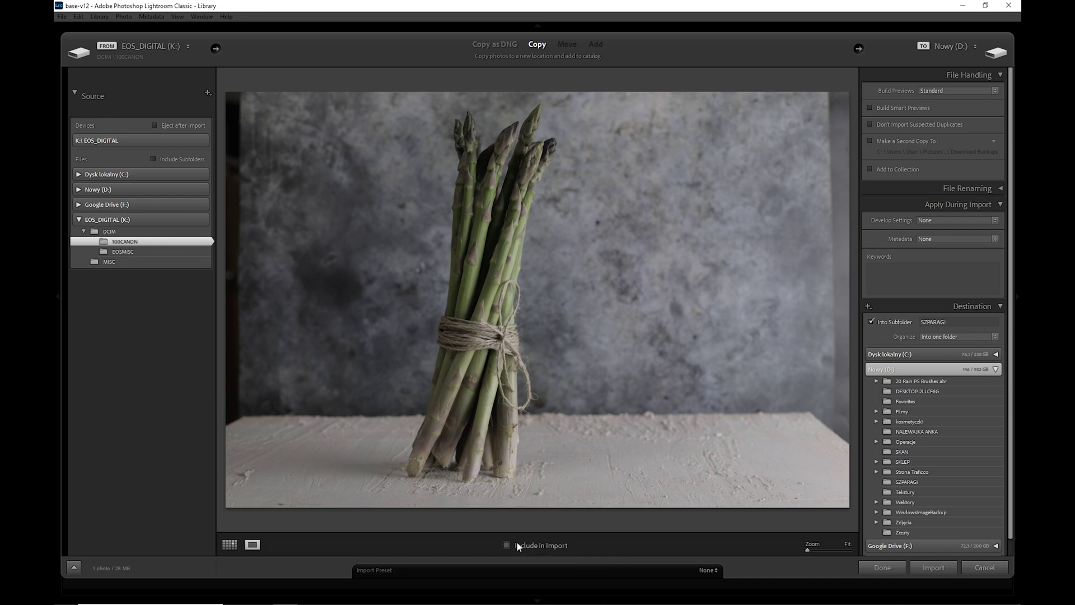
key(p)
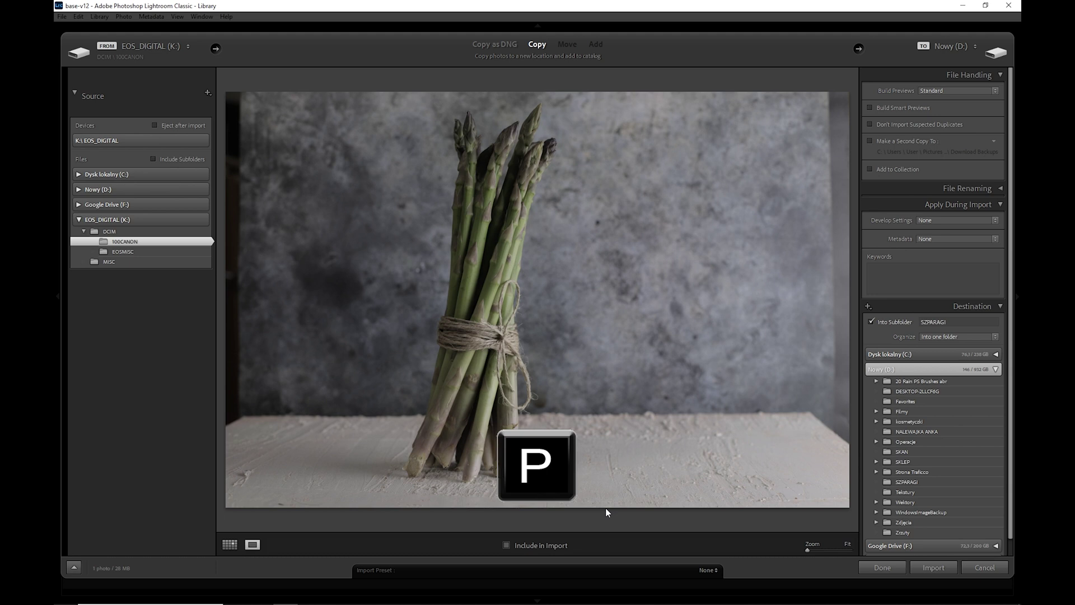
key(p)
key(Right)
key(p)
Step: Compare the darker and brighter shots and include the brighter one, reaching 4 photos / 112 MB
key(Right)
key(Left)
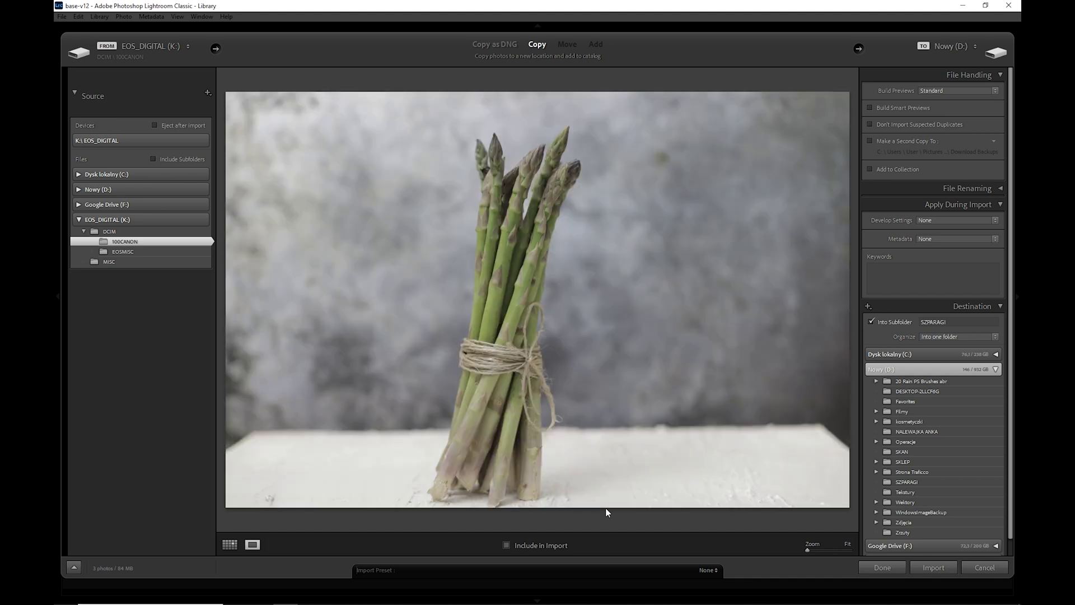
key(Right)
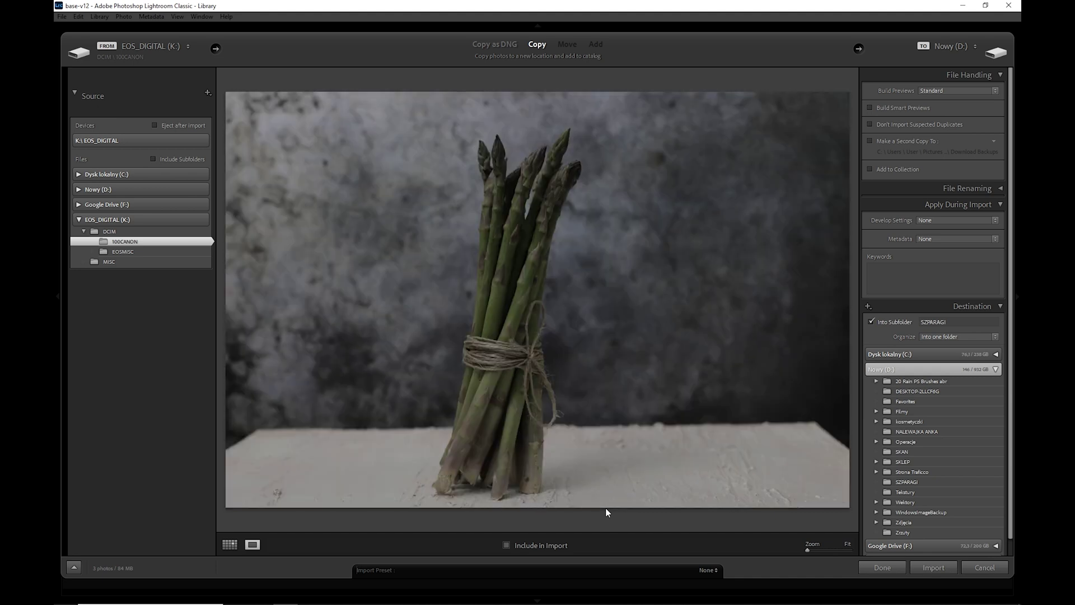
key(Left)
key(p)
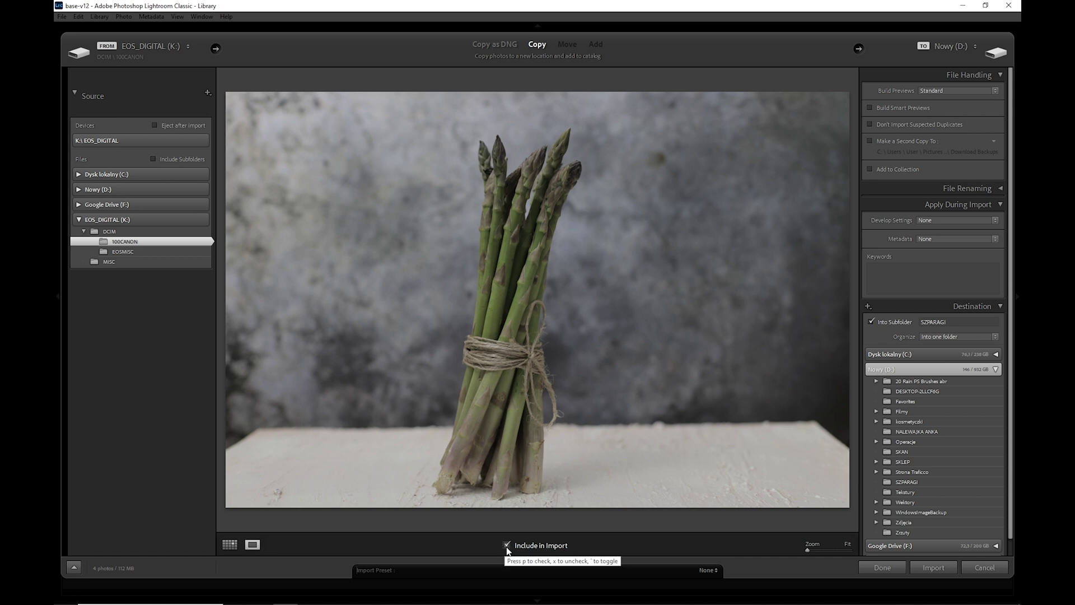
Step: Exclude the centred-bundle photo from the import, leaving 3 photos / 84 MB
click(506, 545)
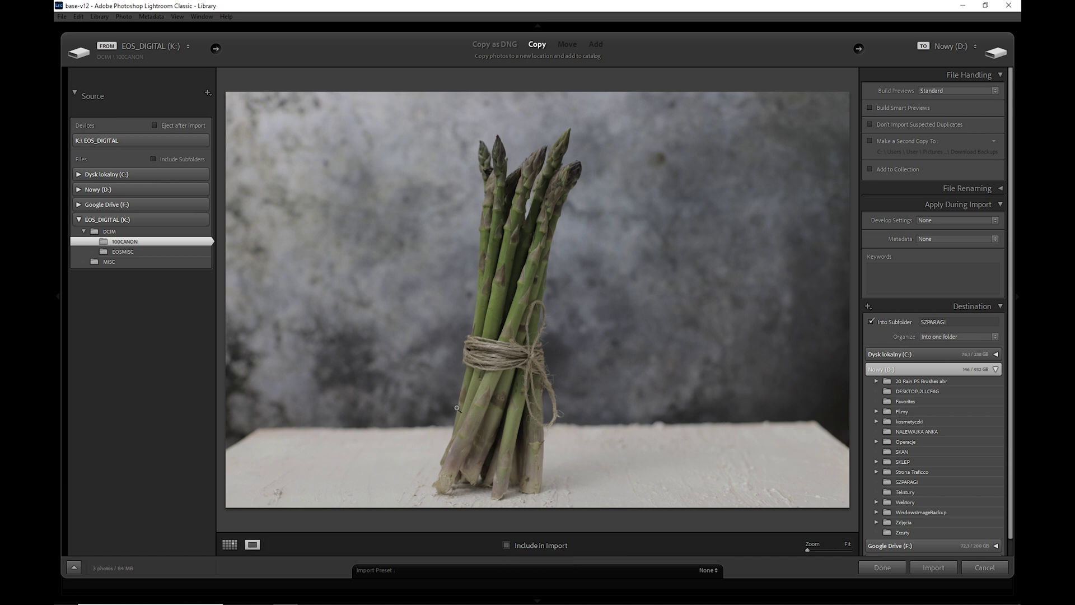
click(506, 545)
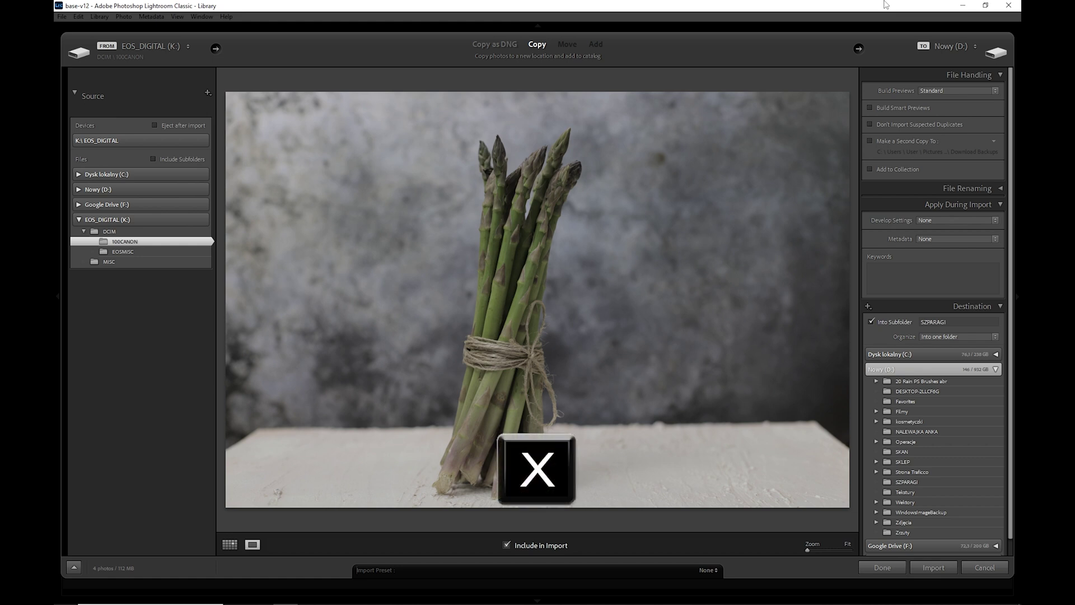
key(x)
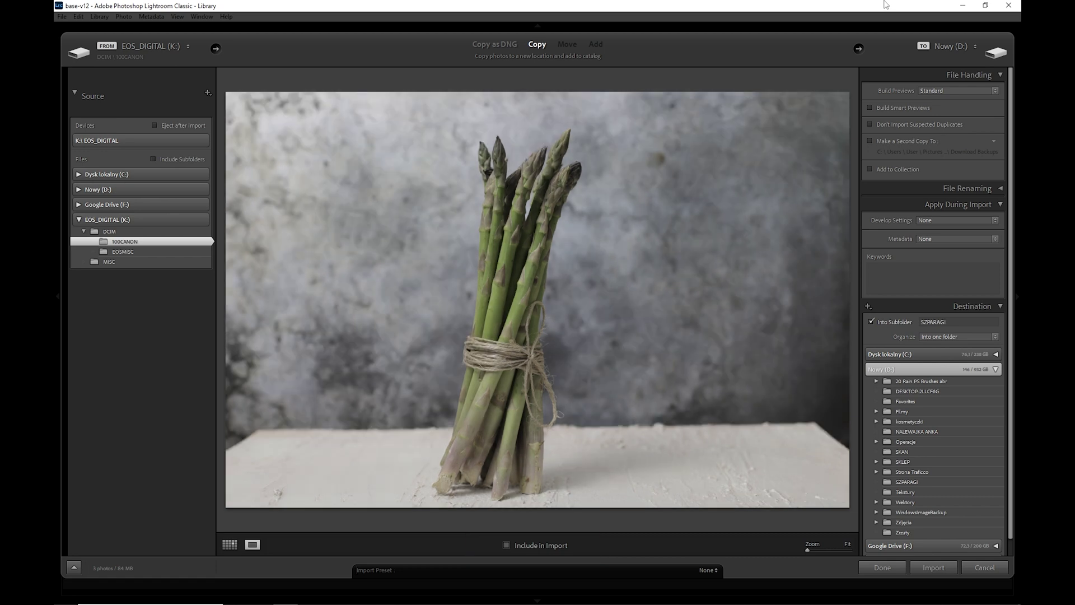
Step: Browse ahead, briefly mark then unmark one photo, and move to the left-bundle shot
key(Right)
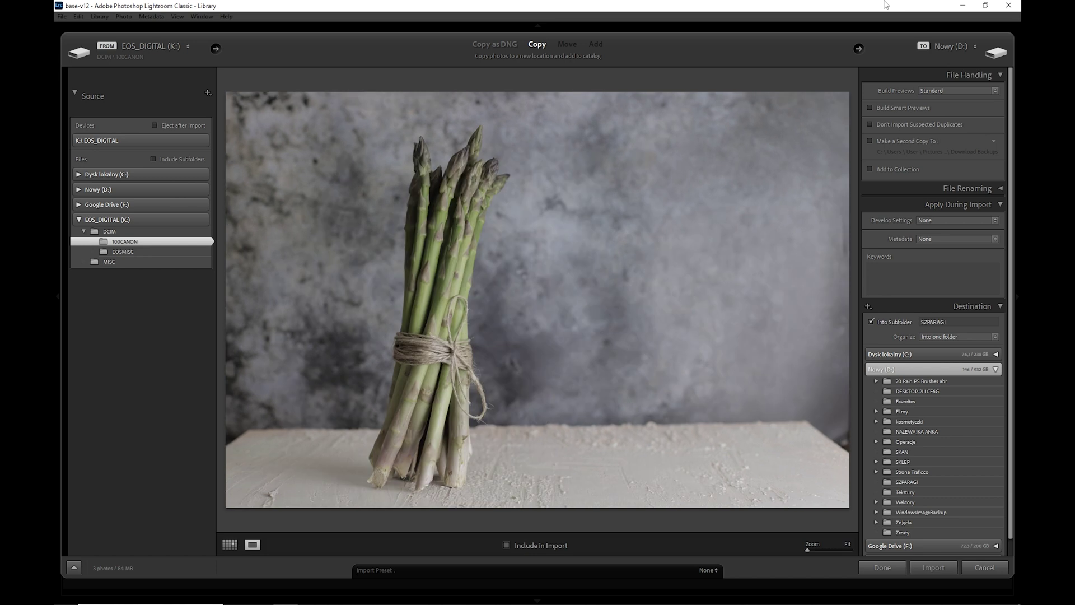
key(Right)
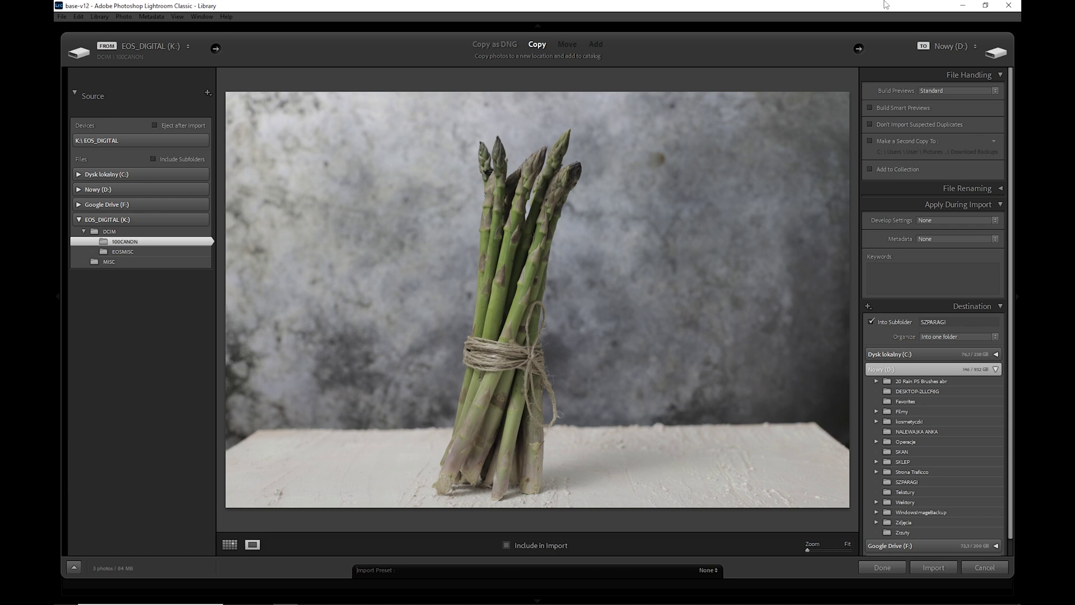
key(p)
key(u)
key(Right)
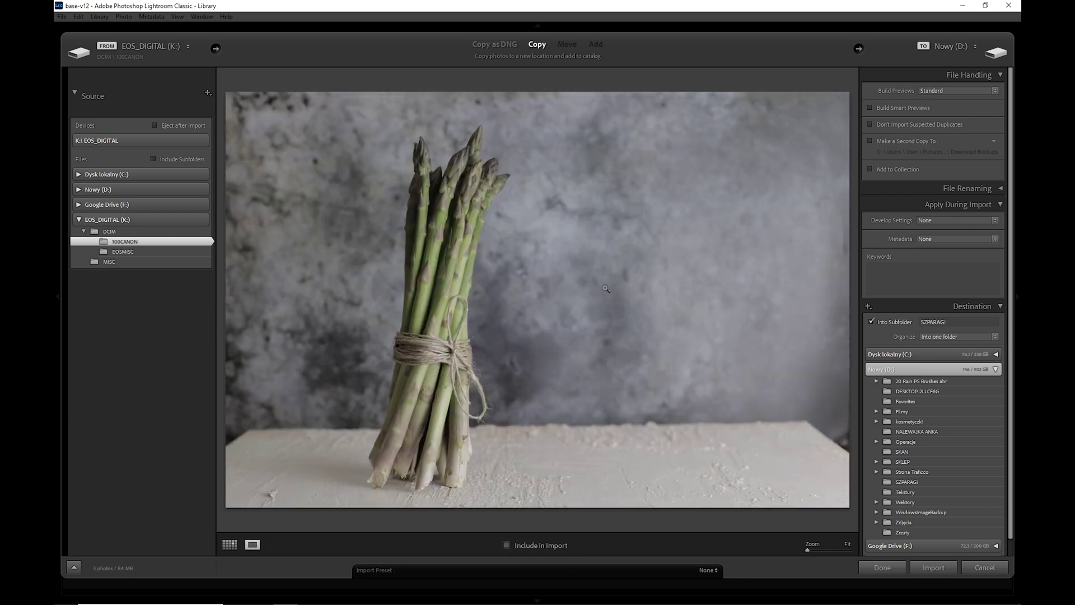
Step: Include the left-bundle, loose-bunch and dark-background photos, reaching 6 photos / 170 MB
key(p)
key(x)
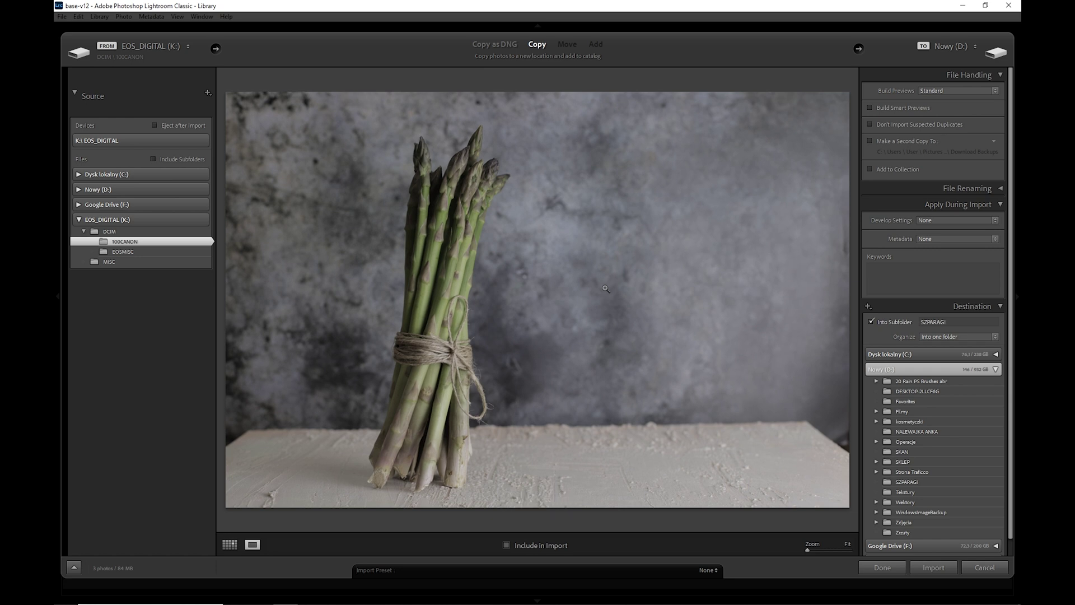
key(p)
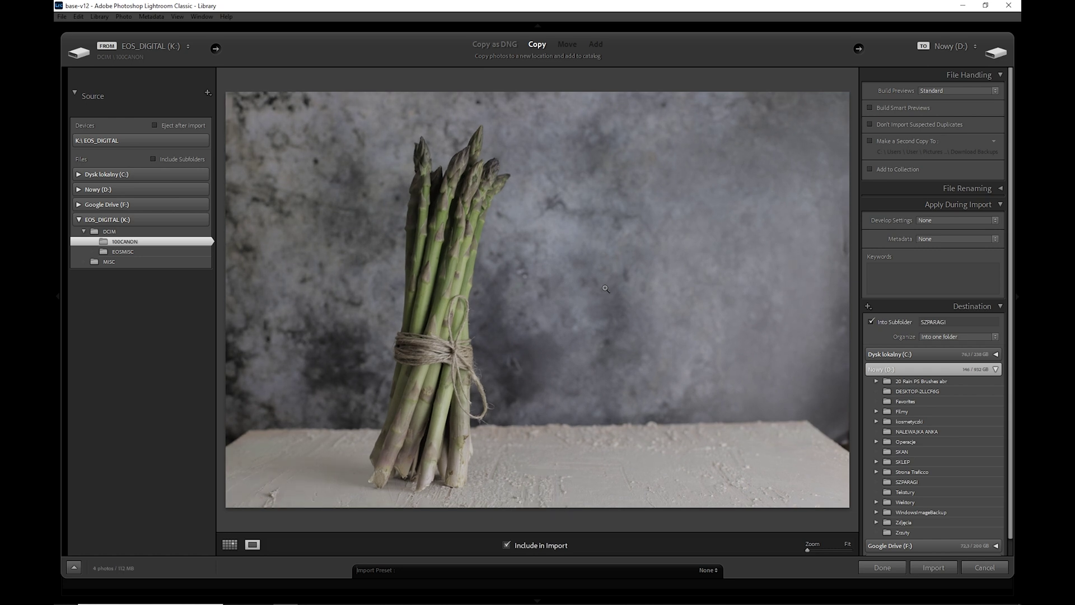
key(Right)
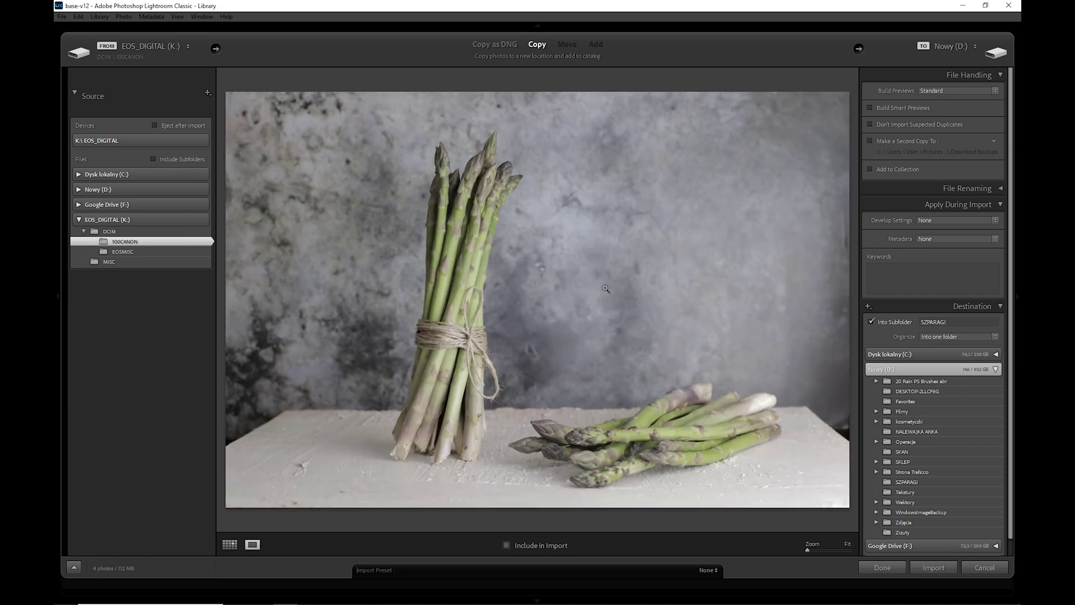
key(p)
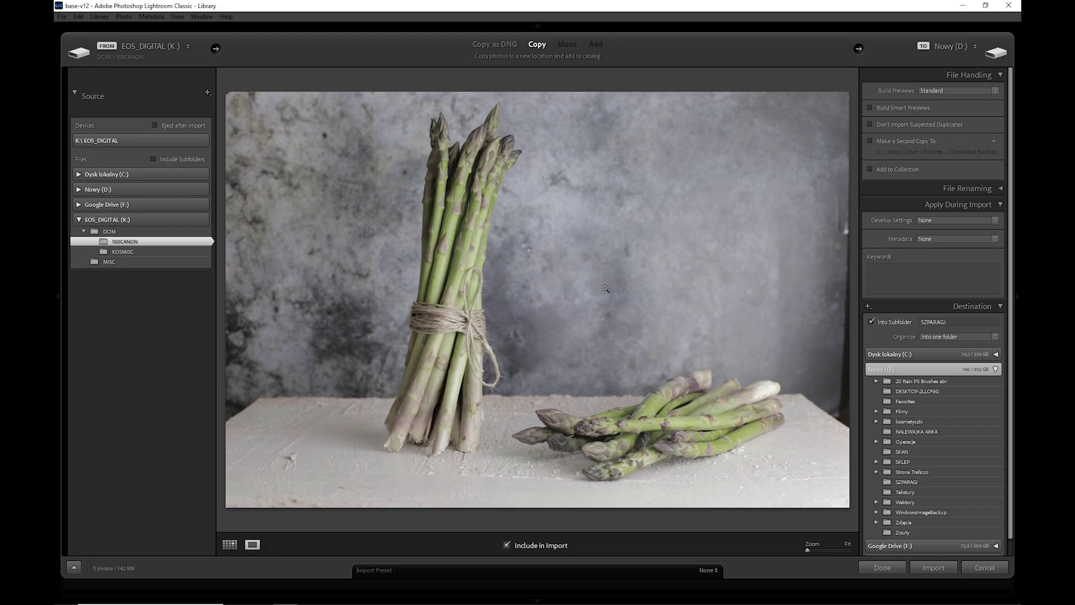
key(Right)
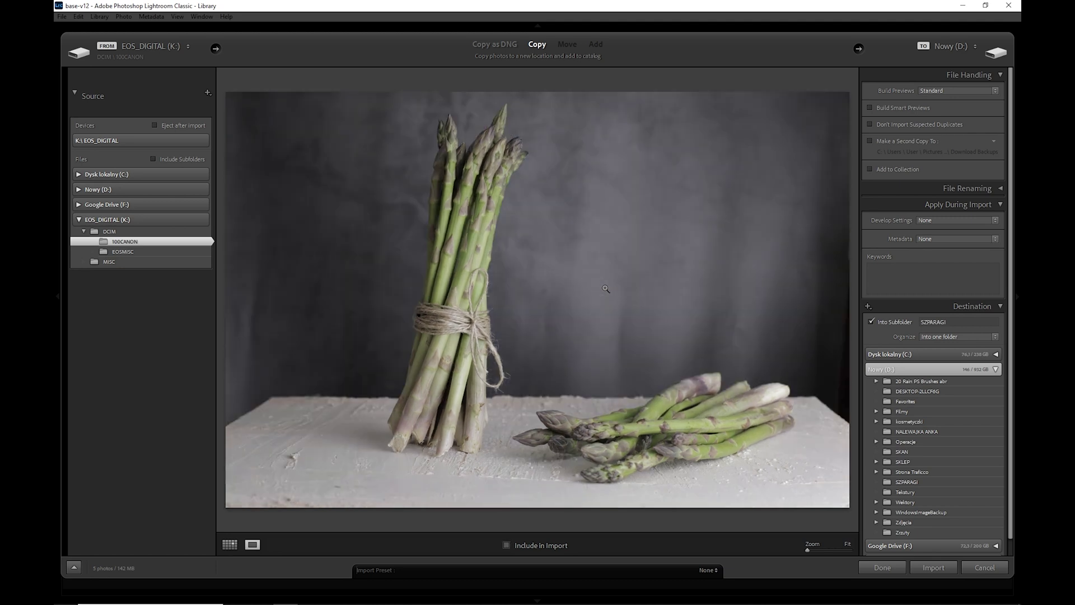
key(p)
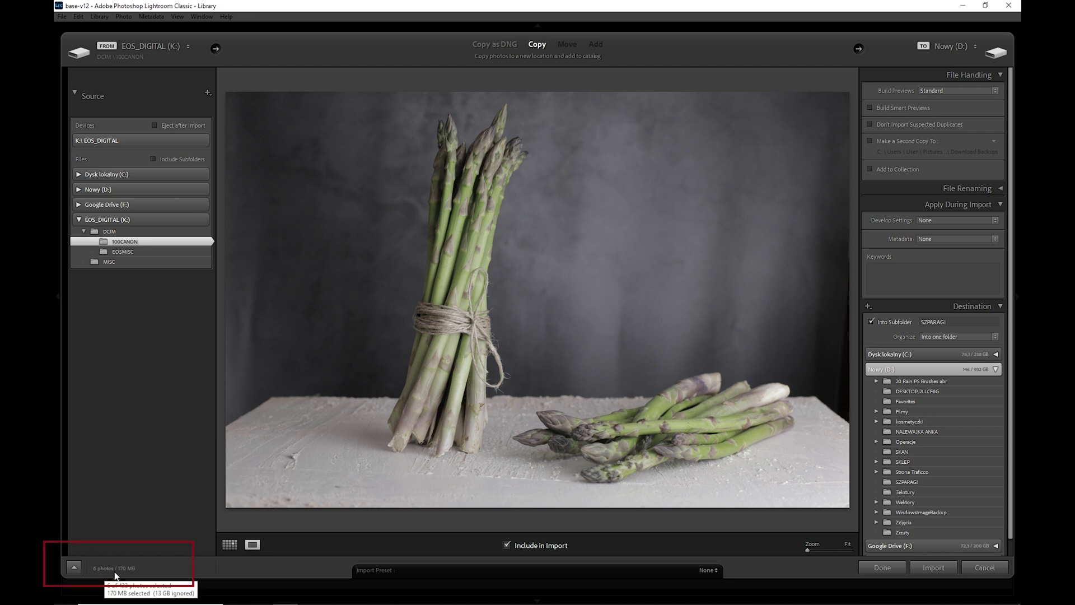
Step: Import the six chosen asparagus photos into the new SZPARAGI folder on Nowy (D:)
click(935, 571)
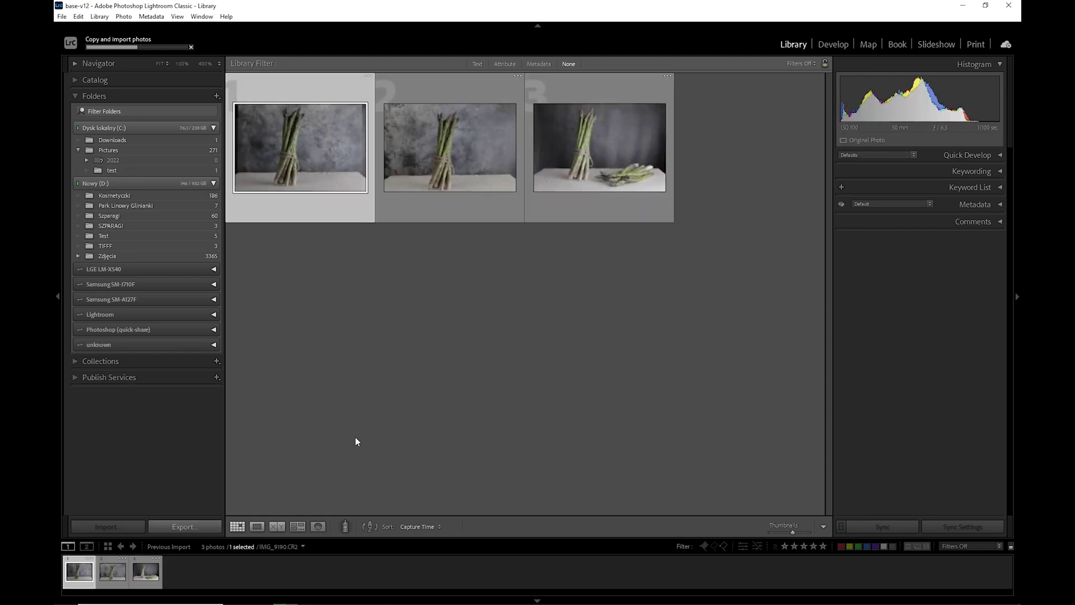
Step: Reopen the camera-card Import window from the Library module once previews finish
mouse_move(450, 148)
key(ctrl+alt+shift+a)
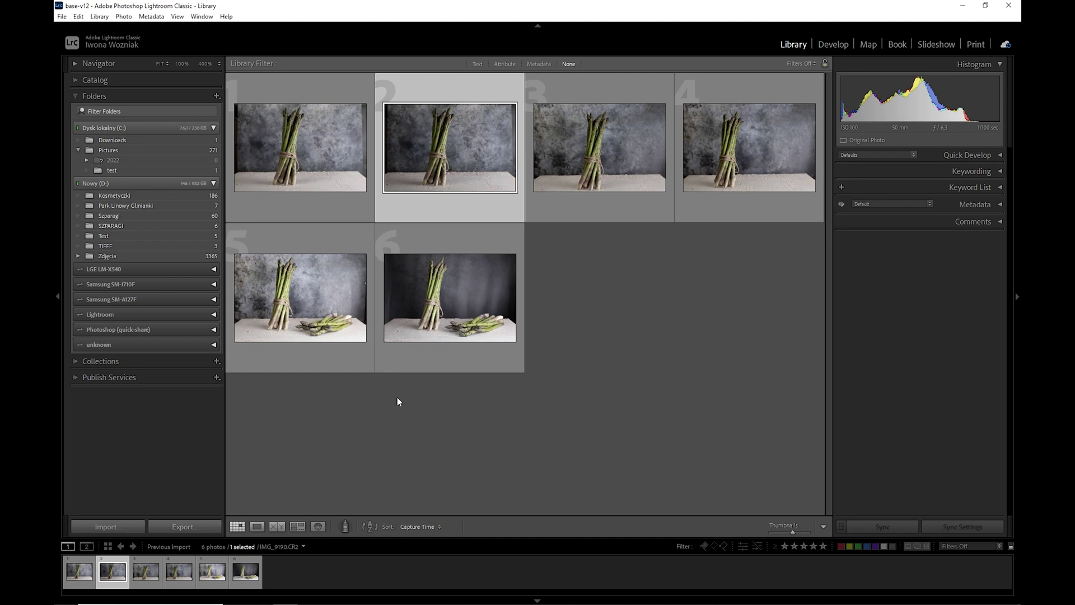
click(108, 526)
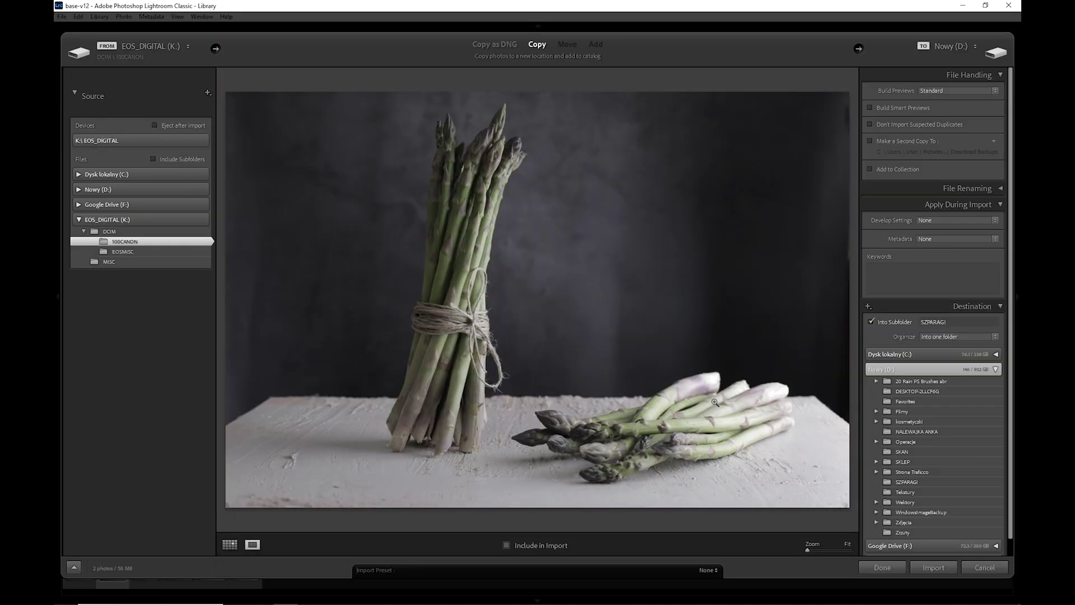